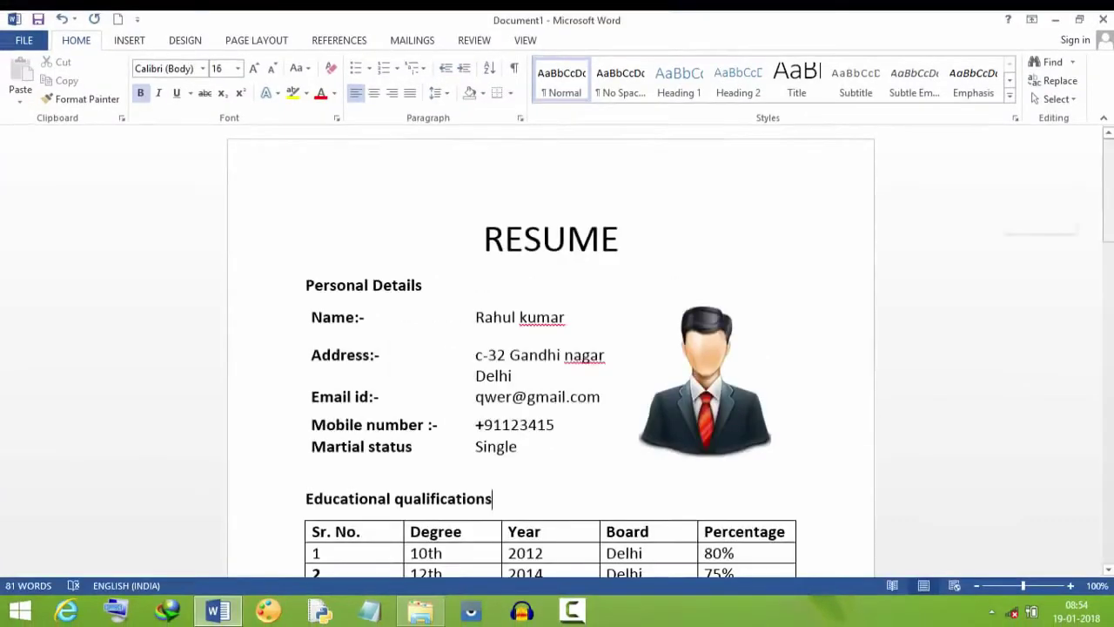
- Move from the finished resume preview to the empty Document1 page
mouse_move(1105, 229)
mouse_down()
mouse_move(1102, 357)
mouse_move(1097, 241)
mouse_up()
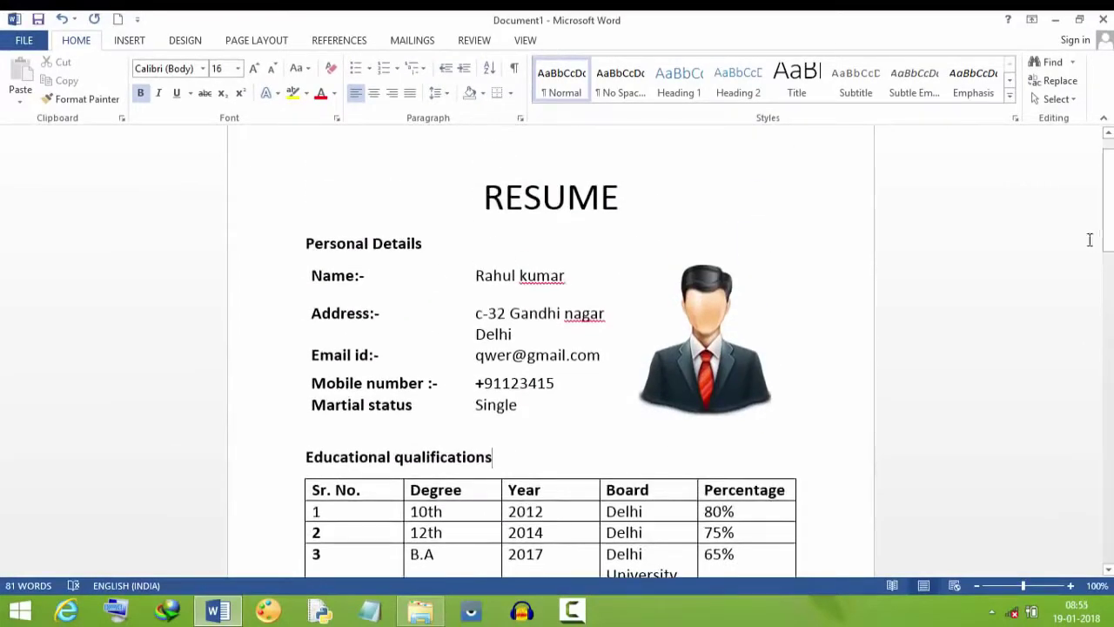
scroll(1089, 239, up, 1)
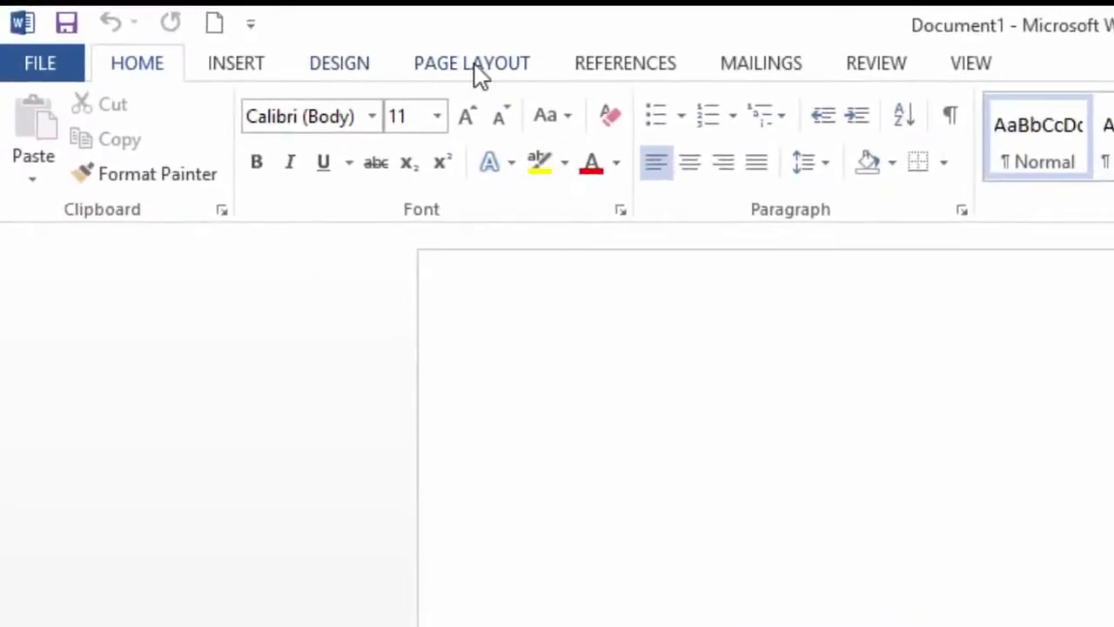
- Set the page size to A4
click(475, 67)
click(198, 181)
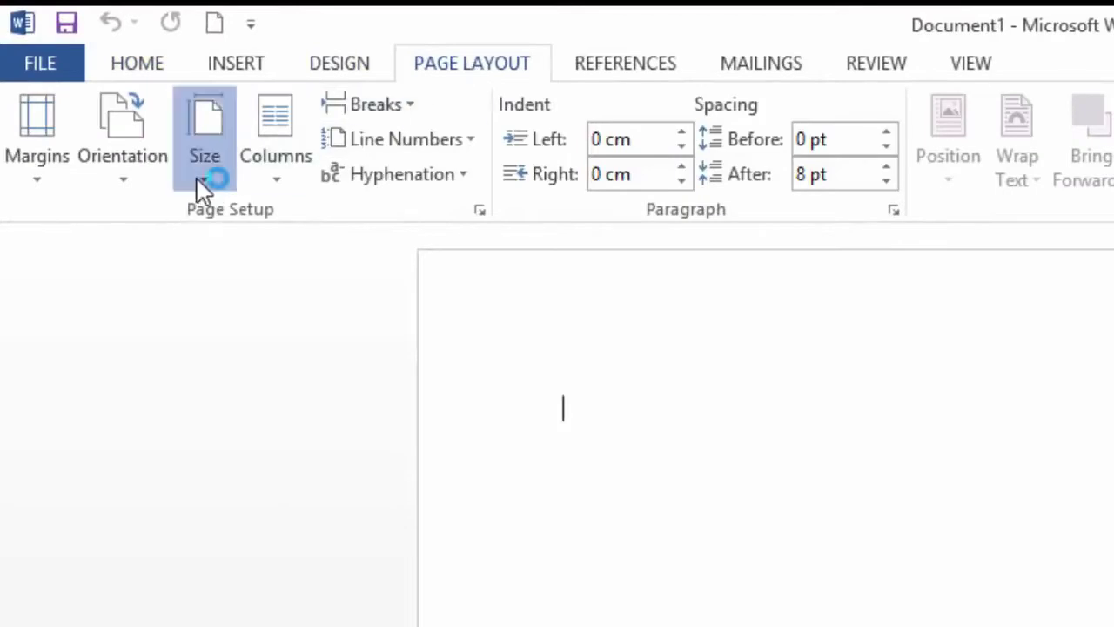
click(268, 279)
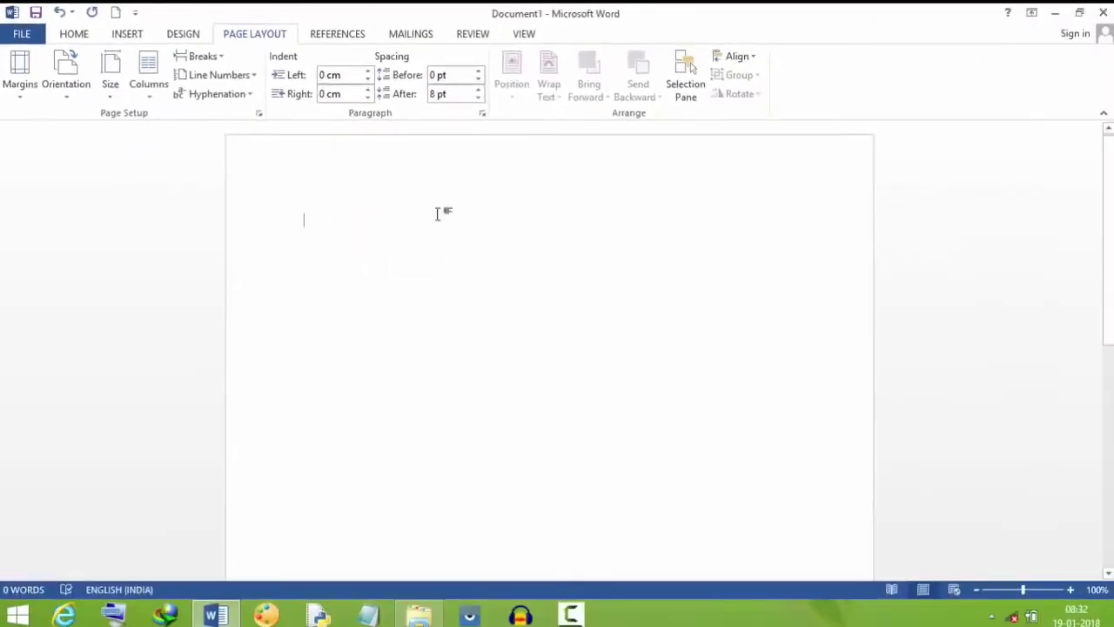
- Type a centred 36-point RESUME title and set the following line to 12 point
click(80, 36)
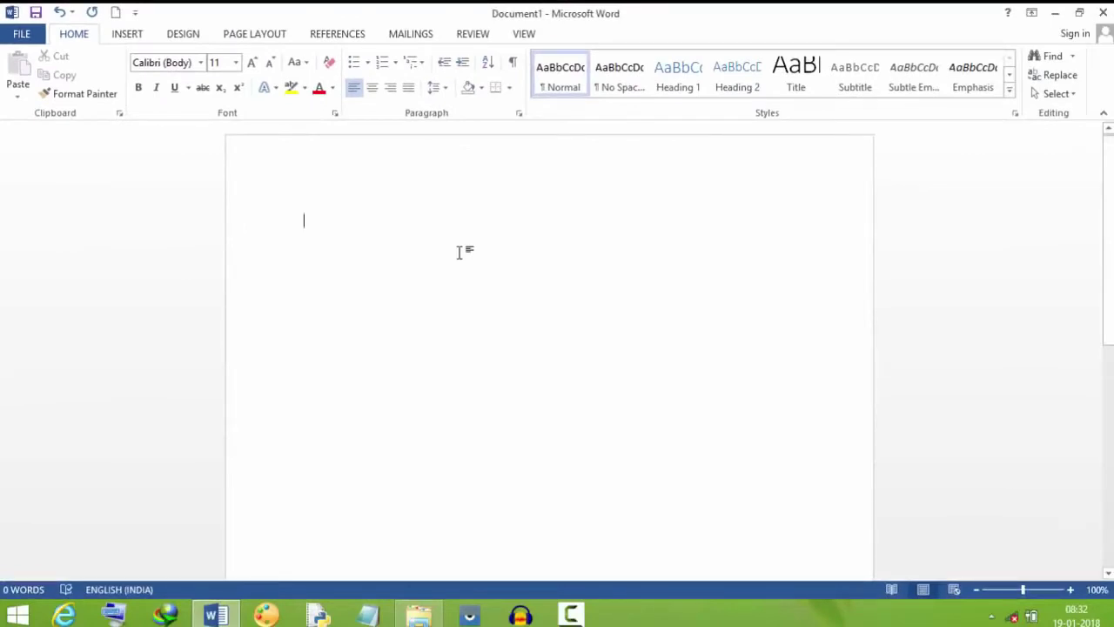
text(RESUME)
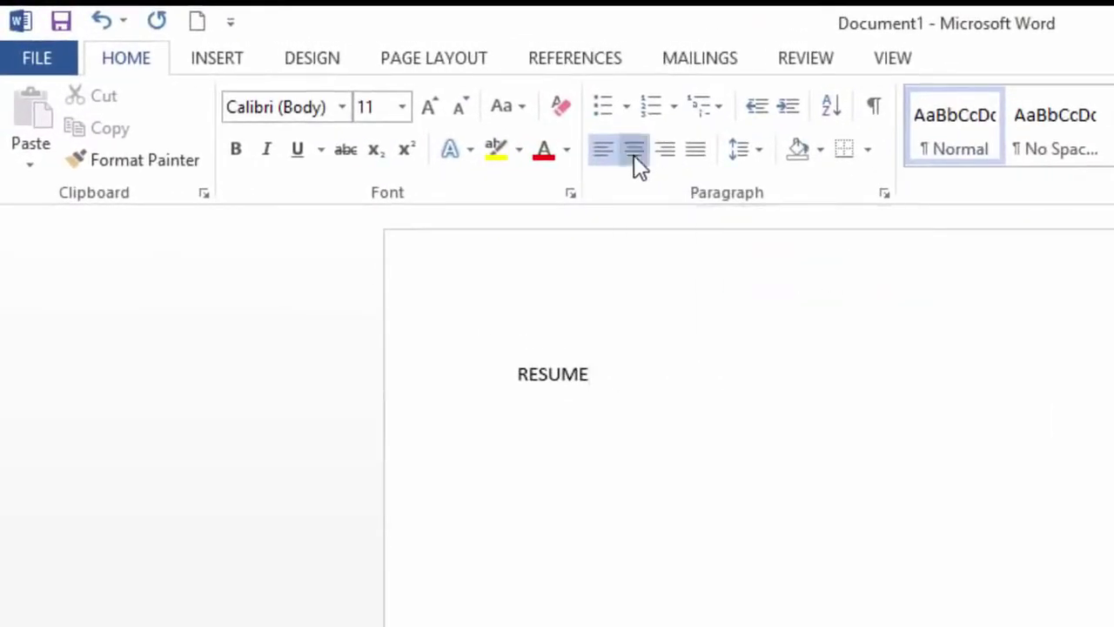
click(634, 149)
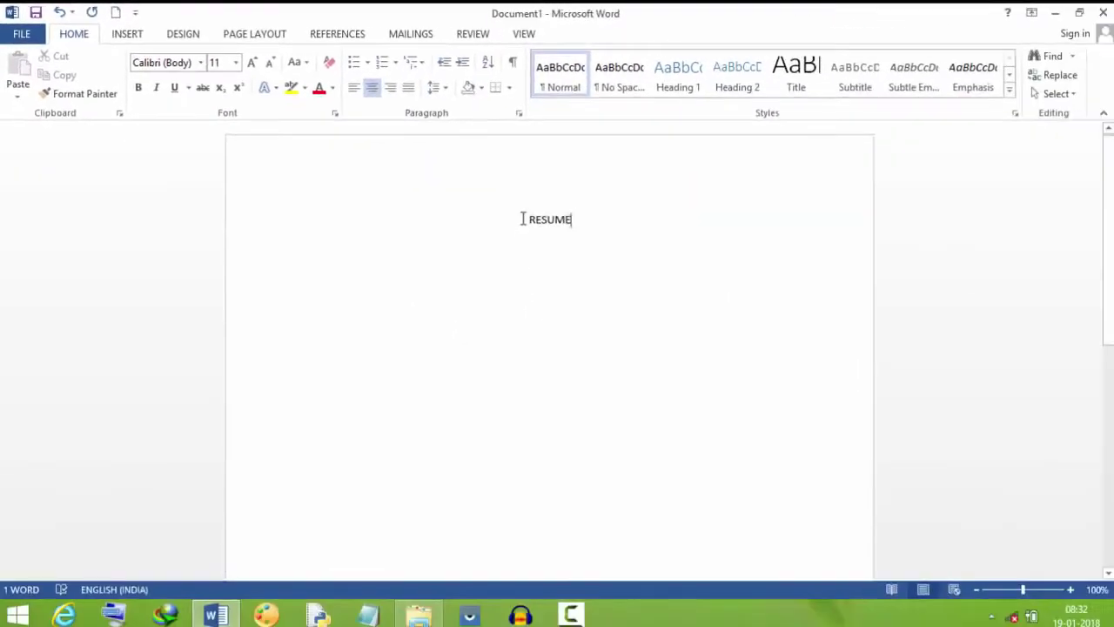
drag(523, 218, 572, 225)
click(235, 62)
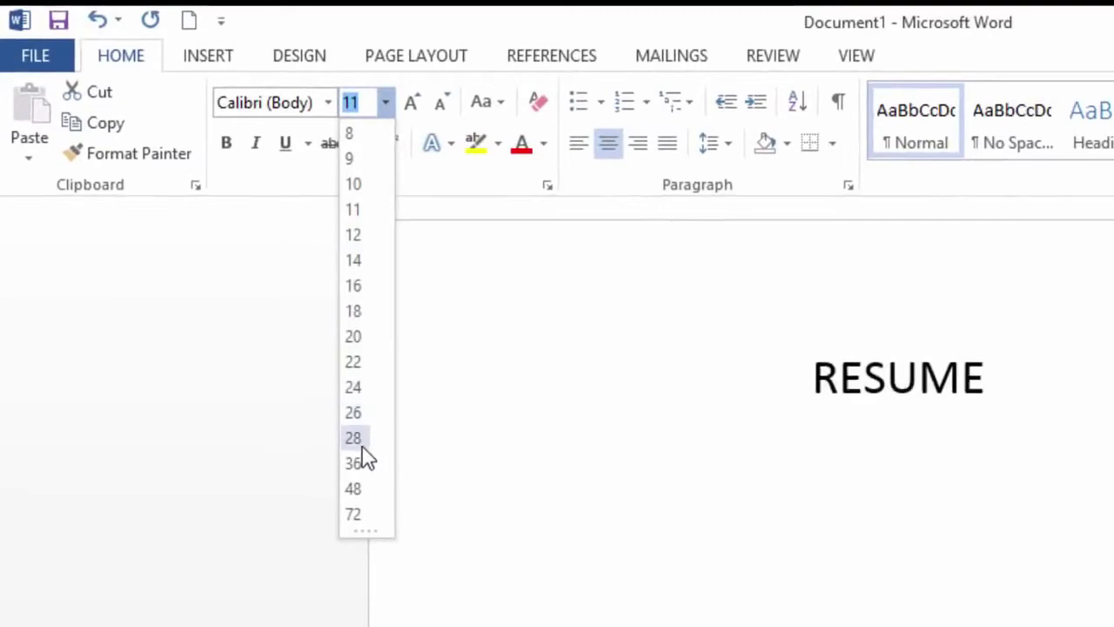
click(364, 469)
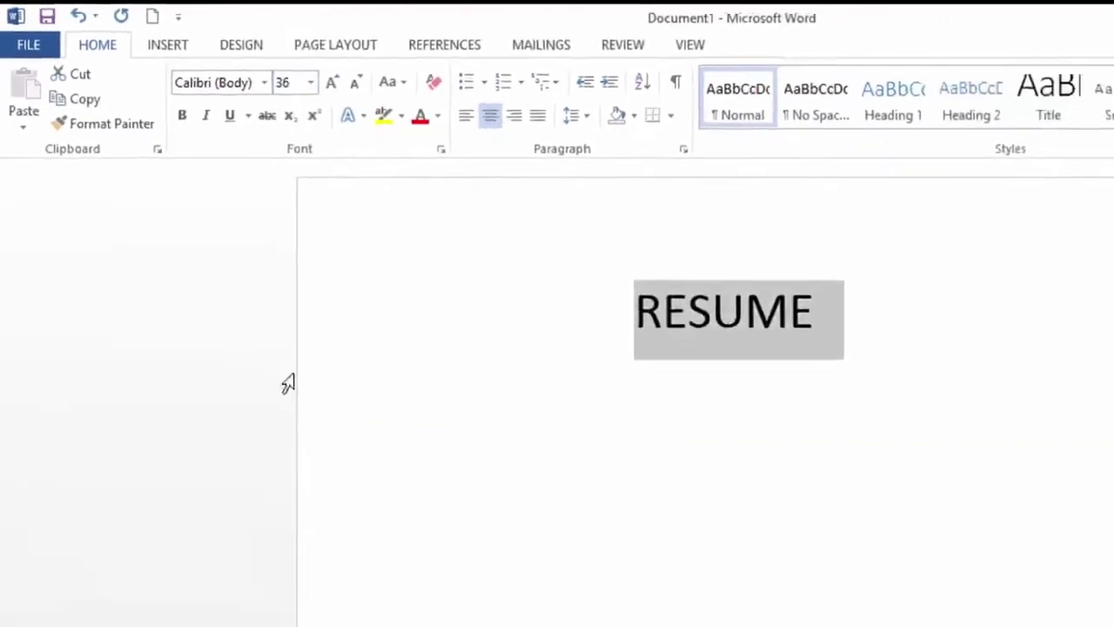
click(664, 242)
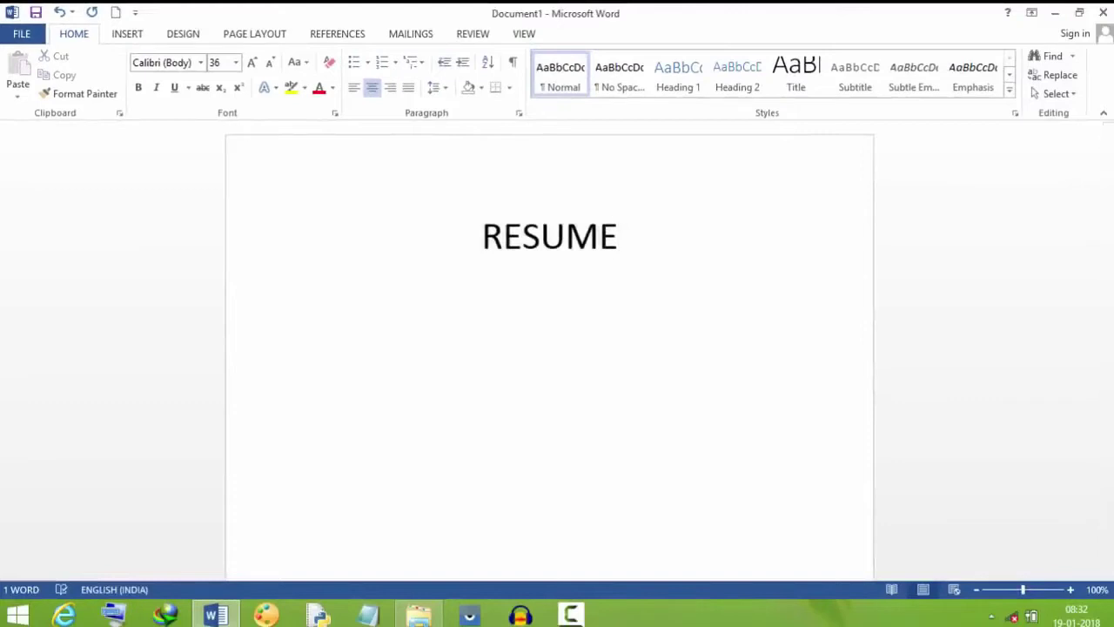
click(235, 63)
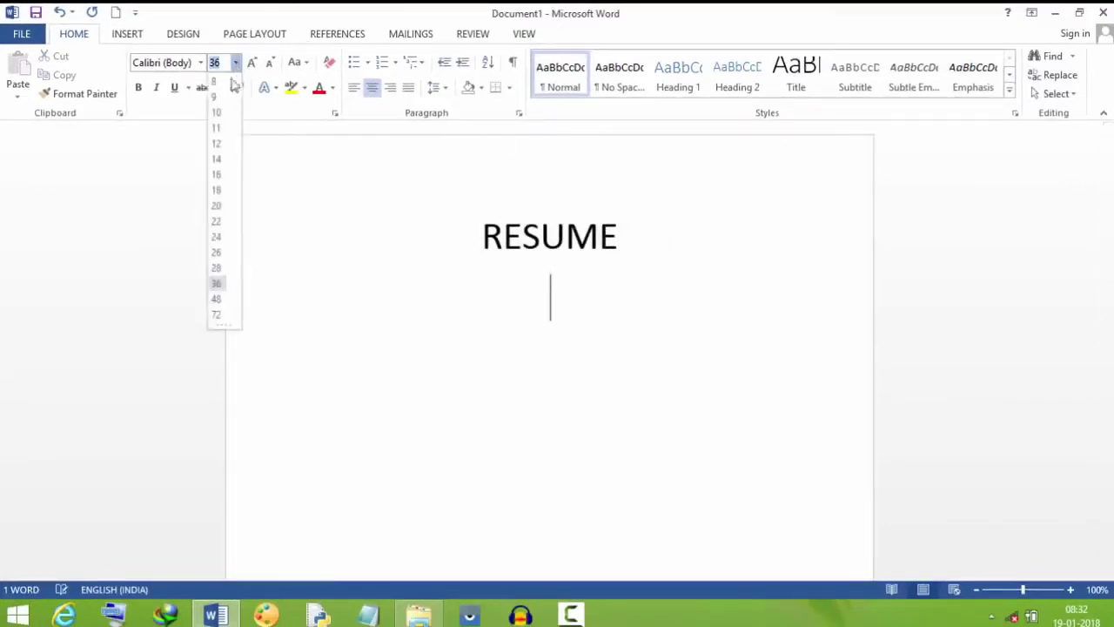
click(218, 144)
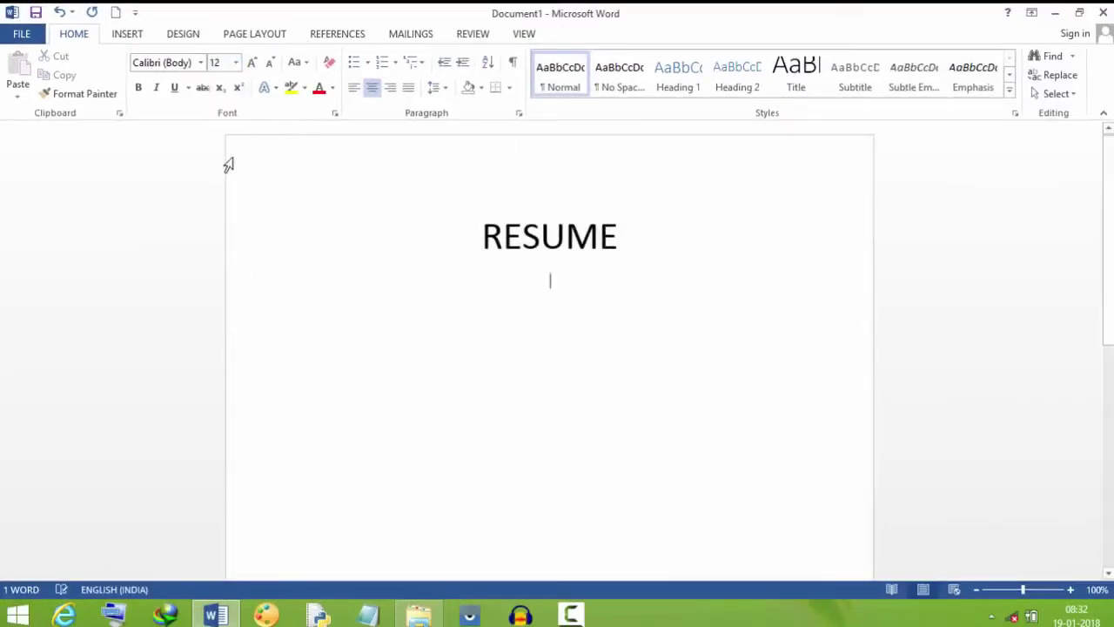
- Add a left-aligned, bold, 16-point 'Personal Details' heading, then start a new line below
key(ctrl+l)
text(P)
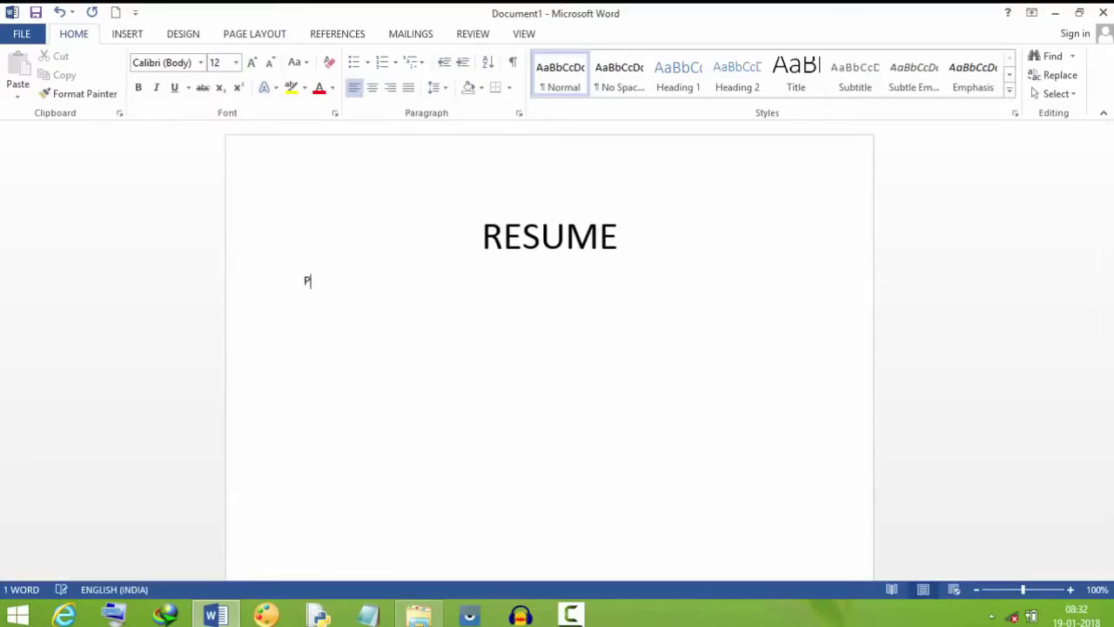
text(ersonal Details)
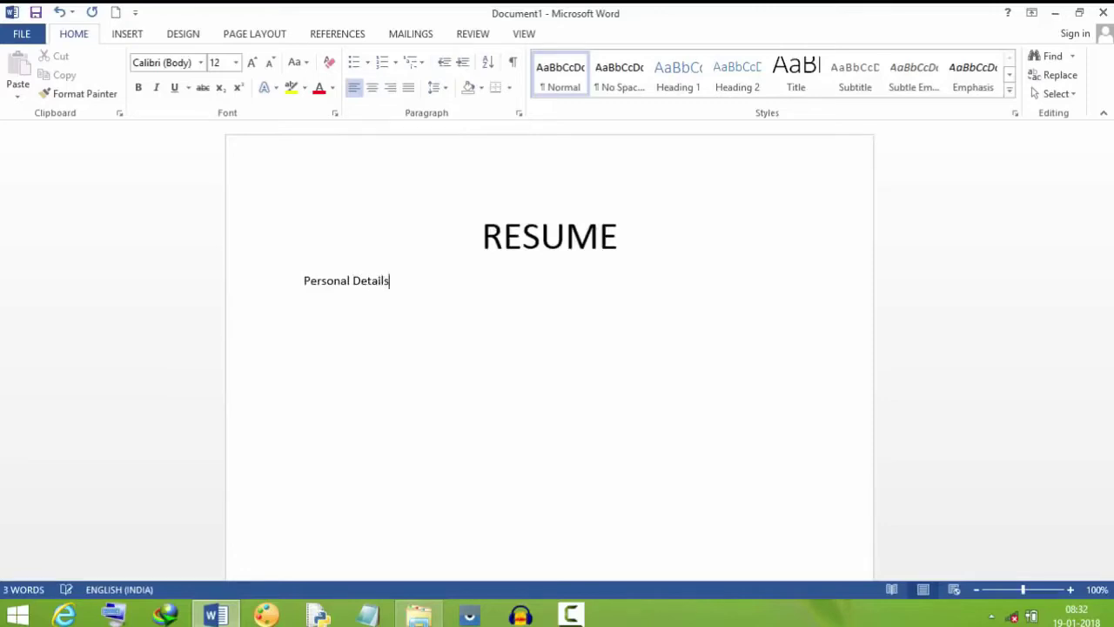
drag(304, 281, 387, 292)
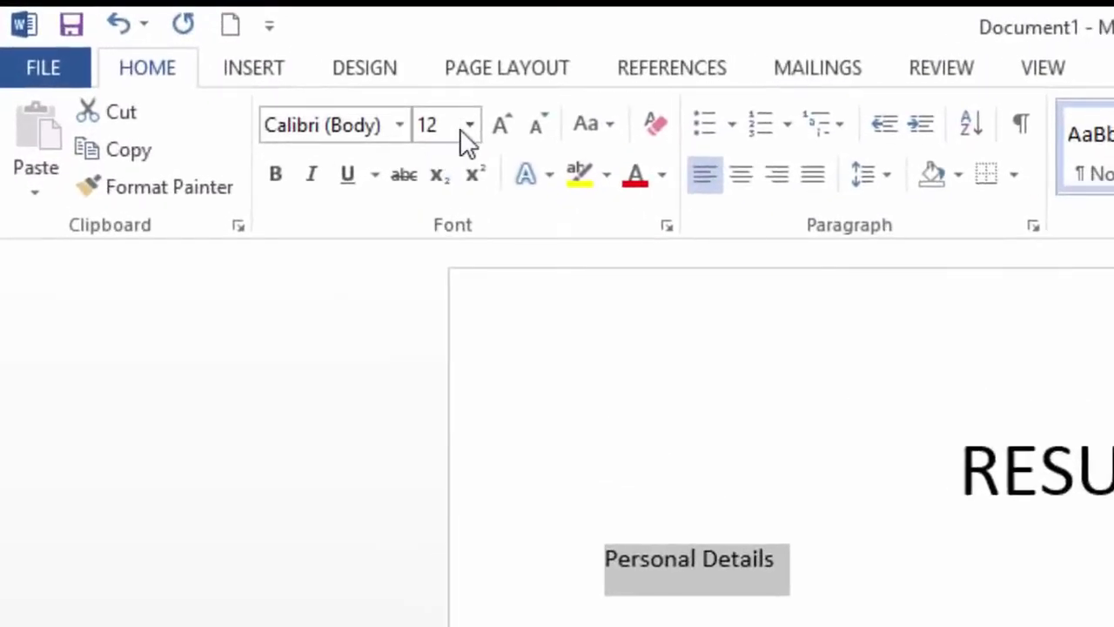
click(464, 127)
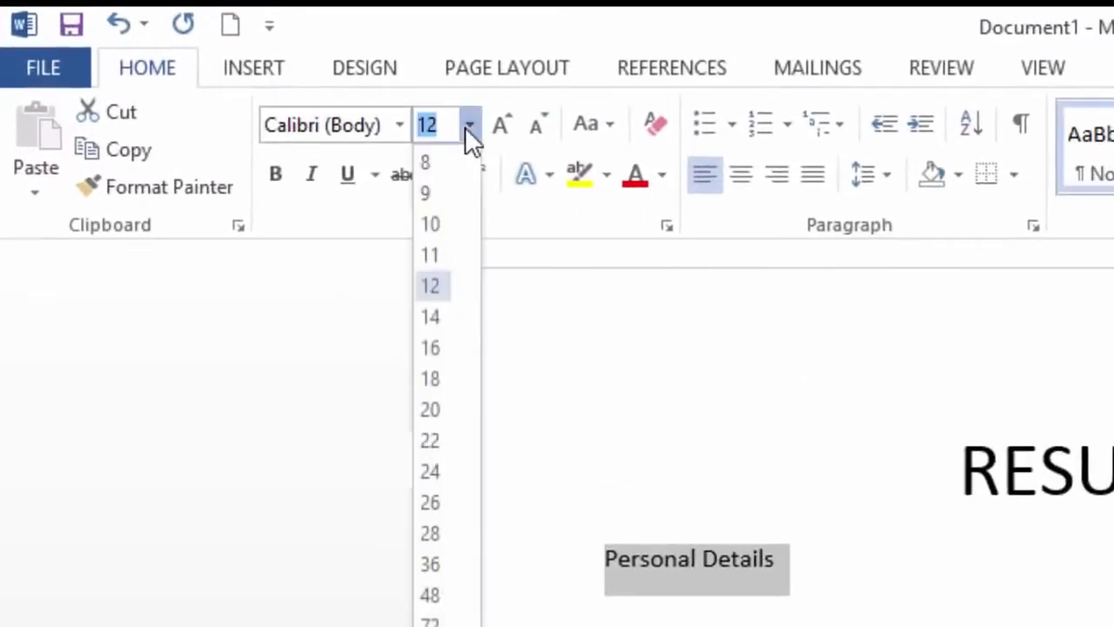
click(432, 346)
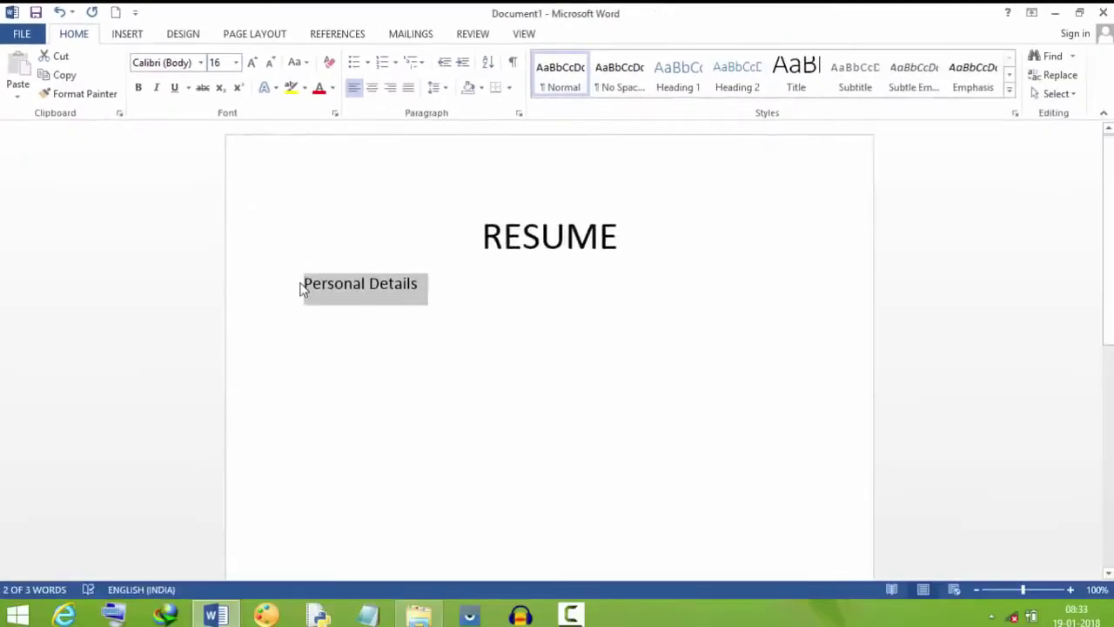
click(303, 289)
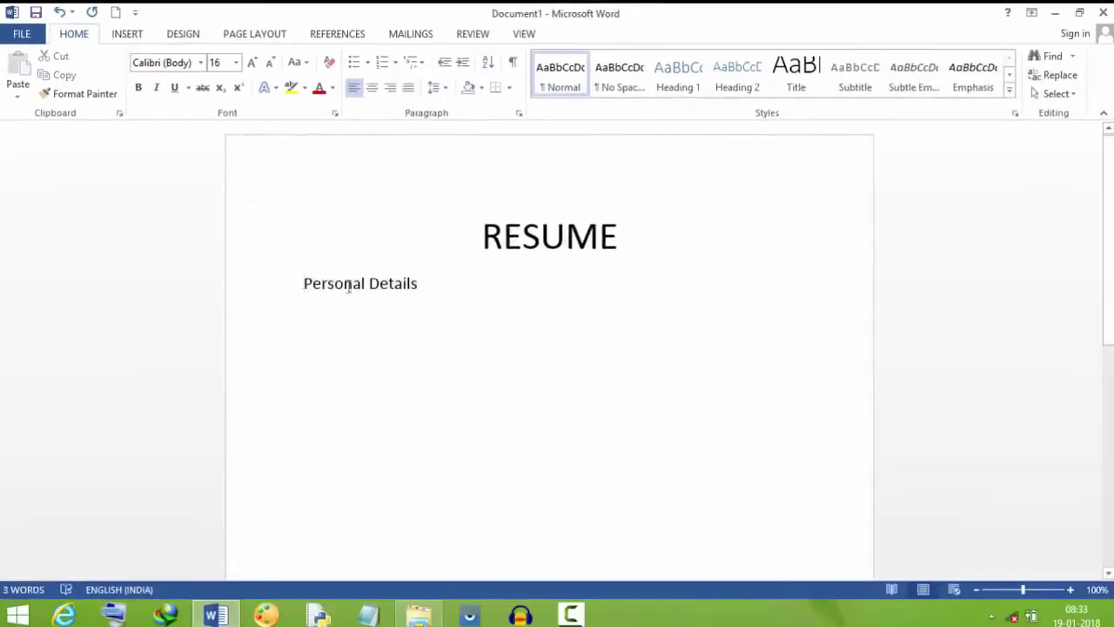
drag(335, 288, 409, 293)
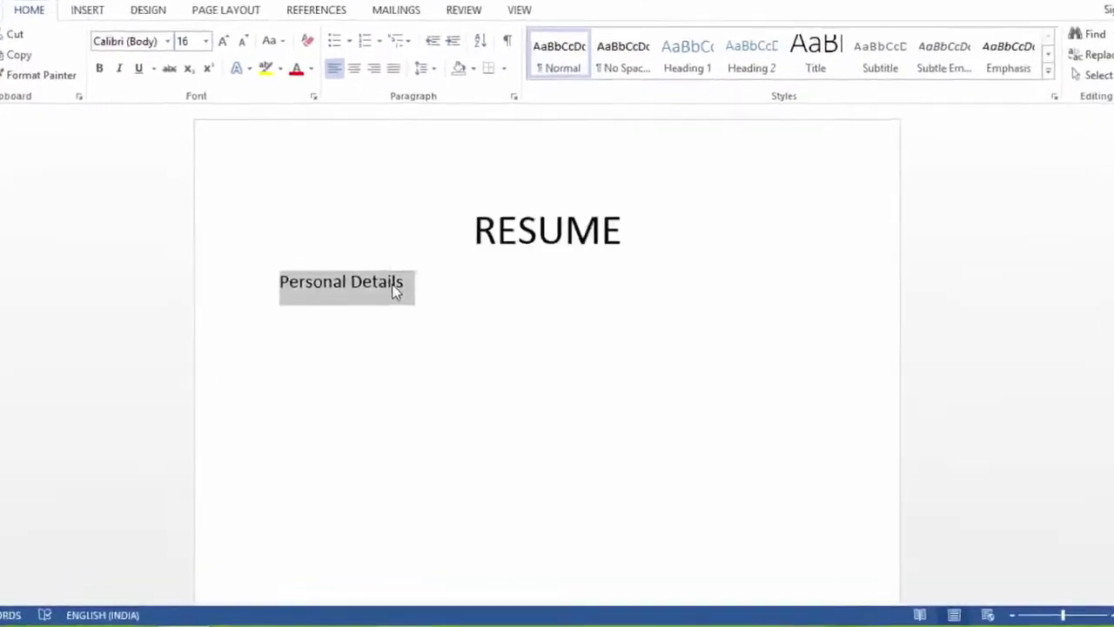
right_click(394, 290)
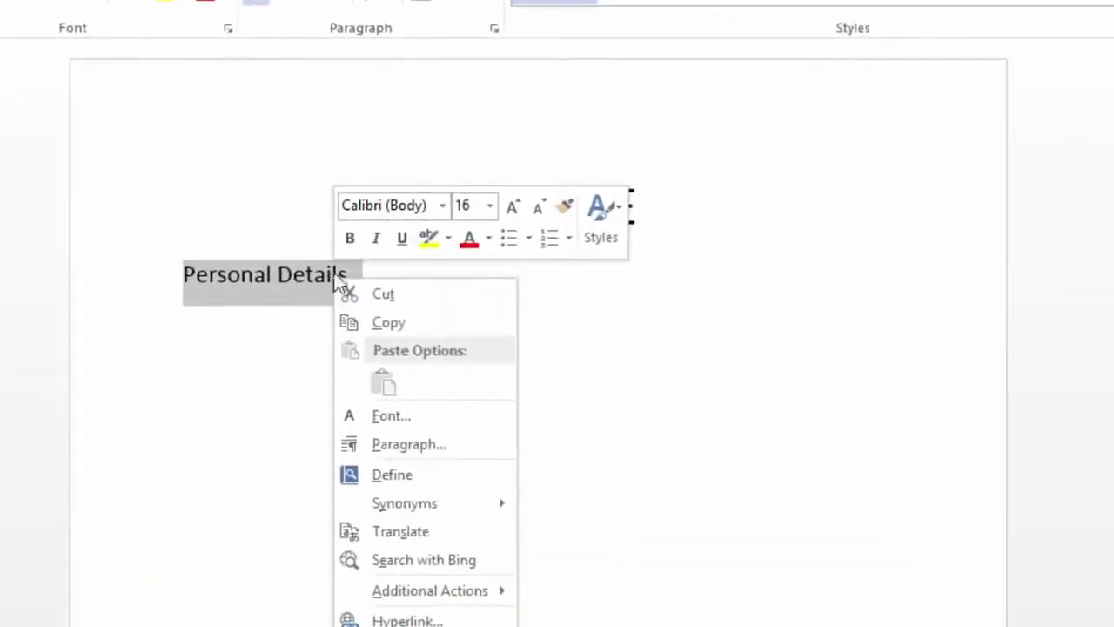
click(349, 244)
click(368, 296)
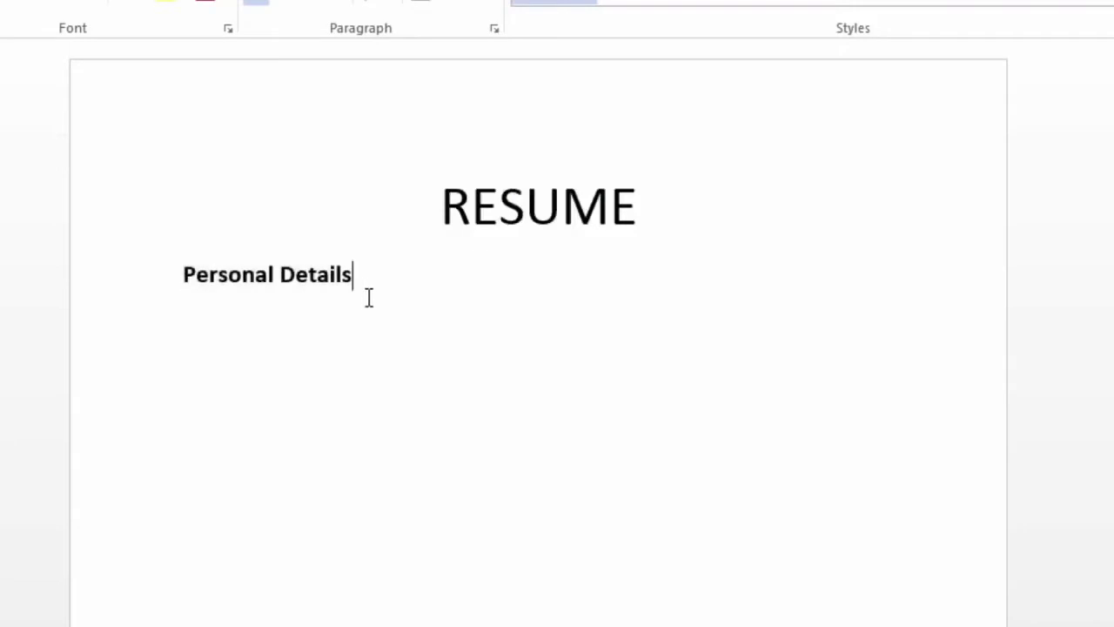
key(Return)
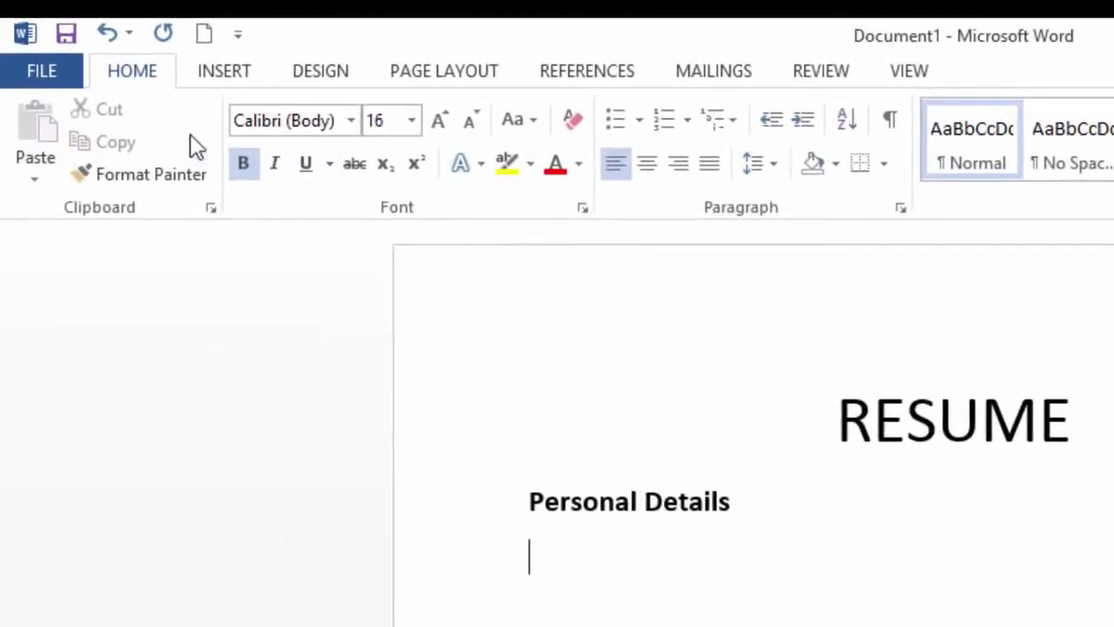
- Insert a 3-column, 5-row table below the Personal Details heading
click(223, 76)
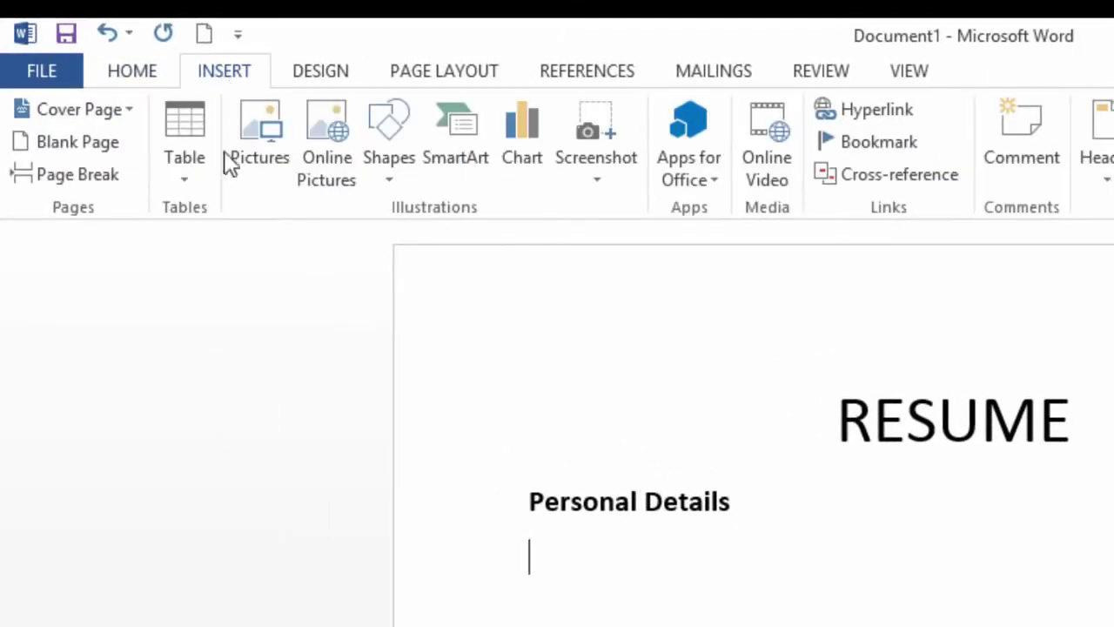
click(185, 180)
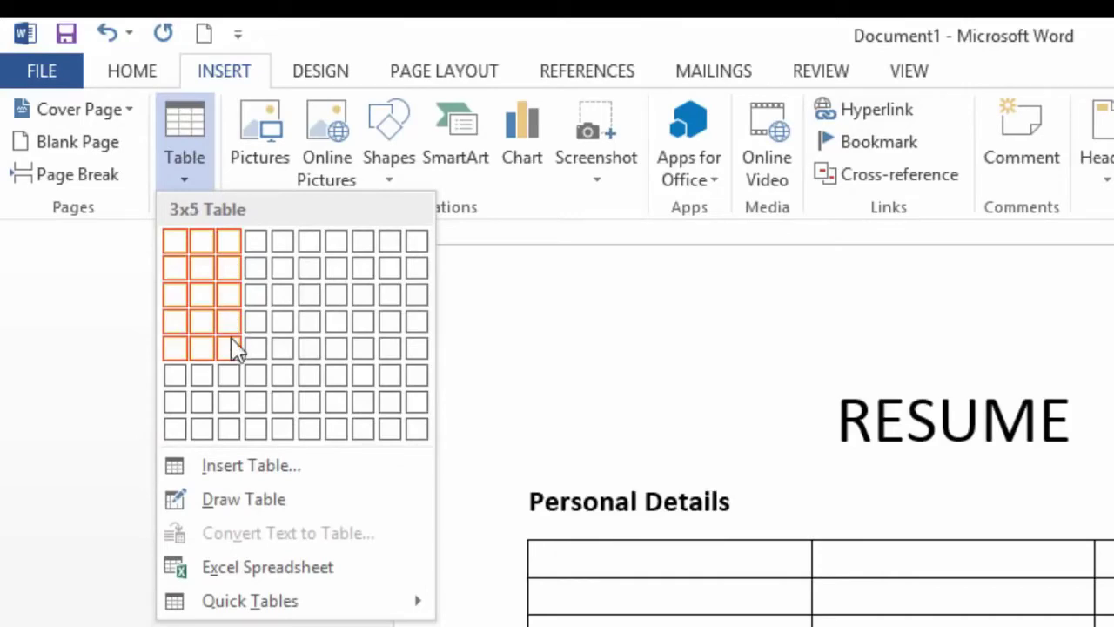
click(235, 349)
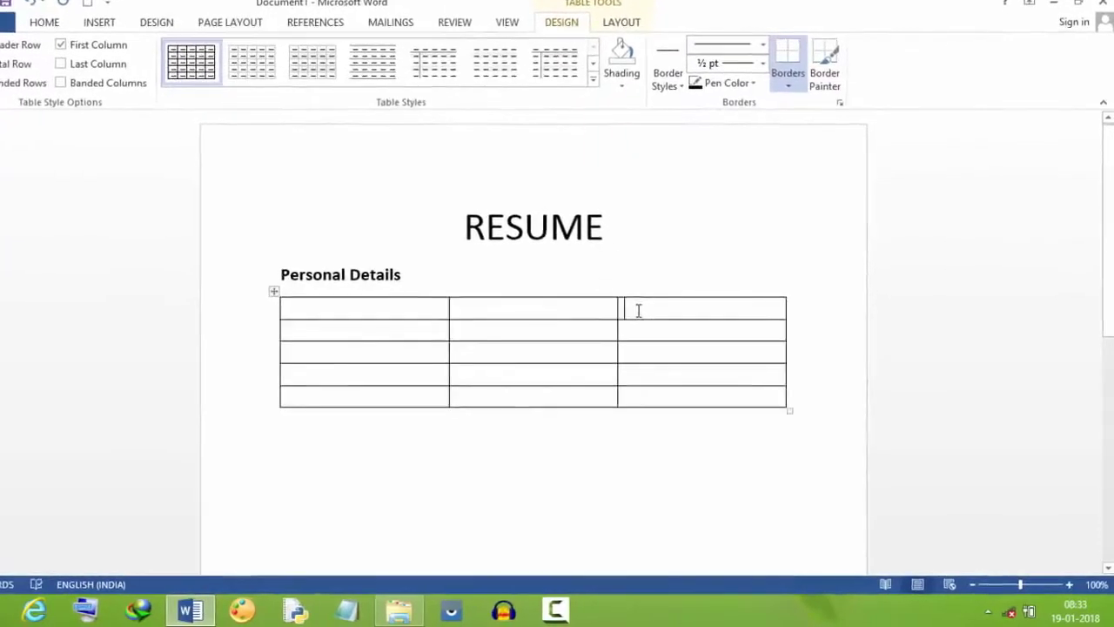
- Merge the table's entire third column into a single cell
click(648, 311)
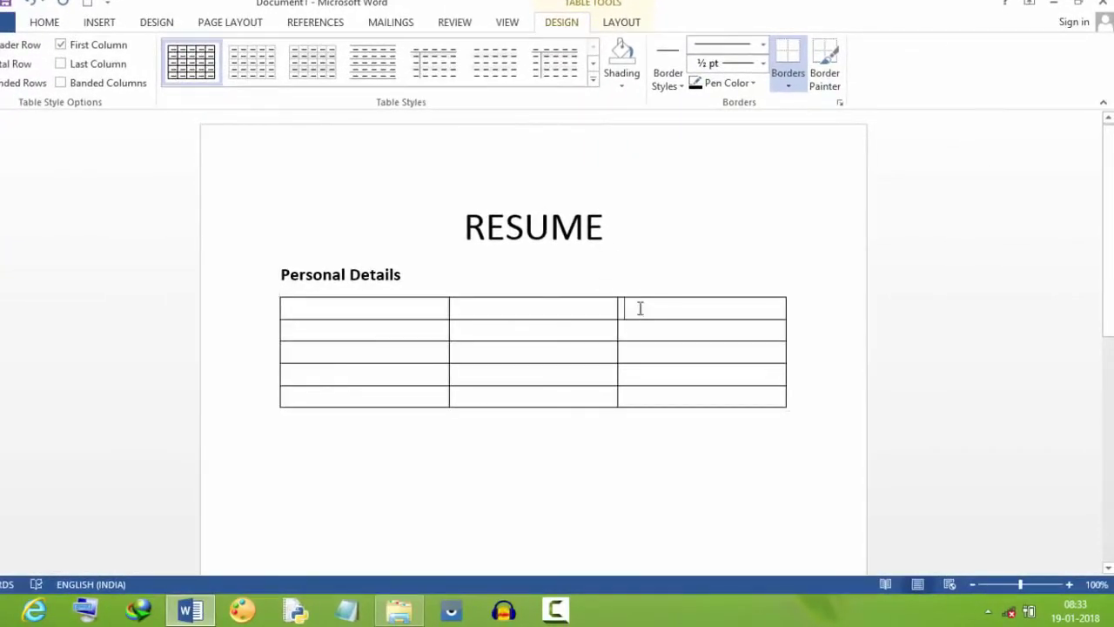
click(636, 296)
right_click(637, 329)
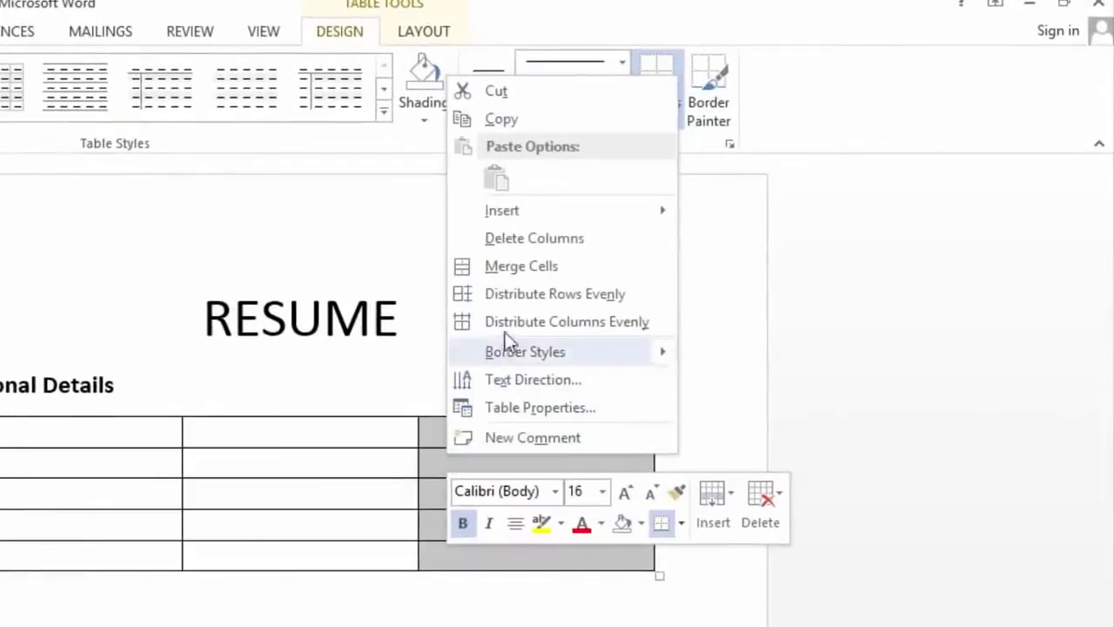
click(521, 266)
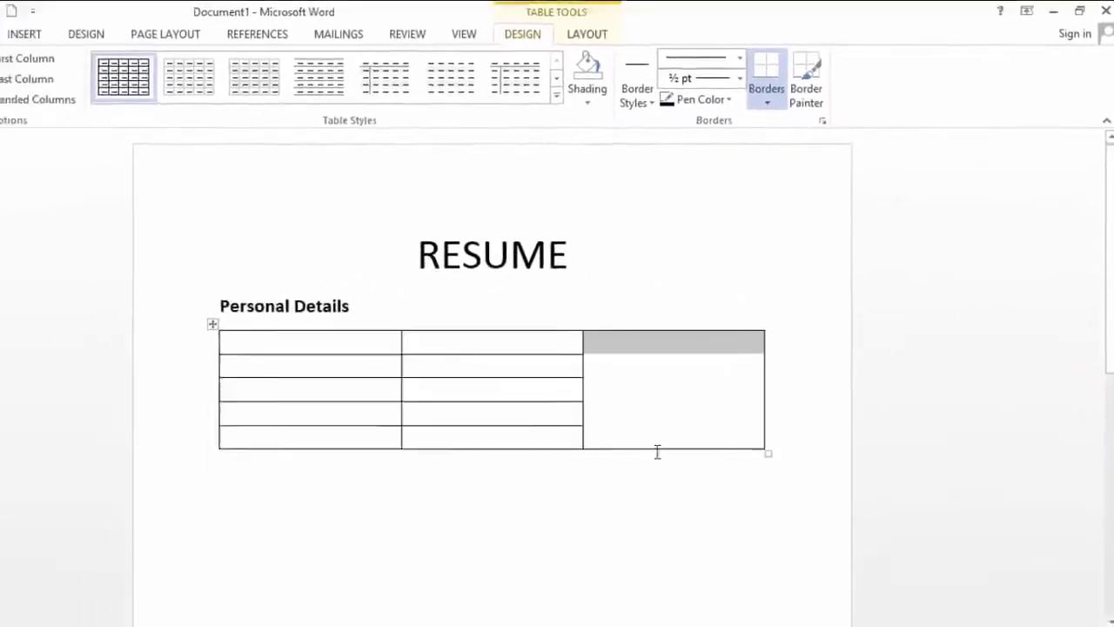
click(696, 433)
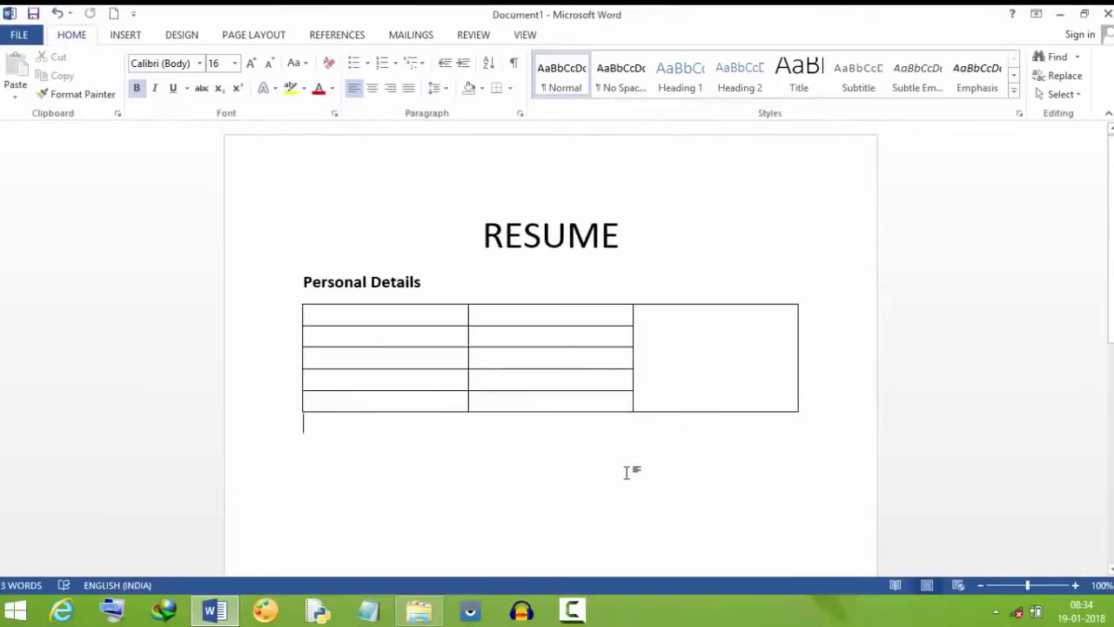
- Insert the ecn photo from drive E: into the merged third-column cell
click(666, 379)
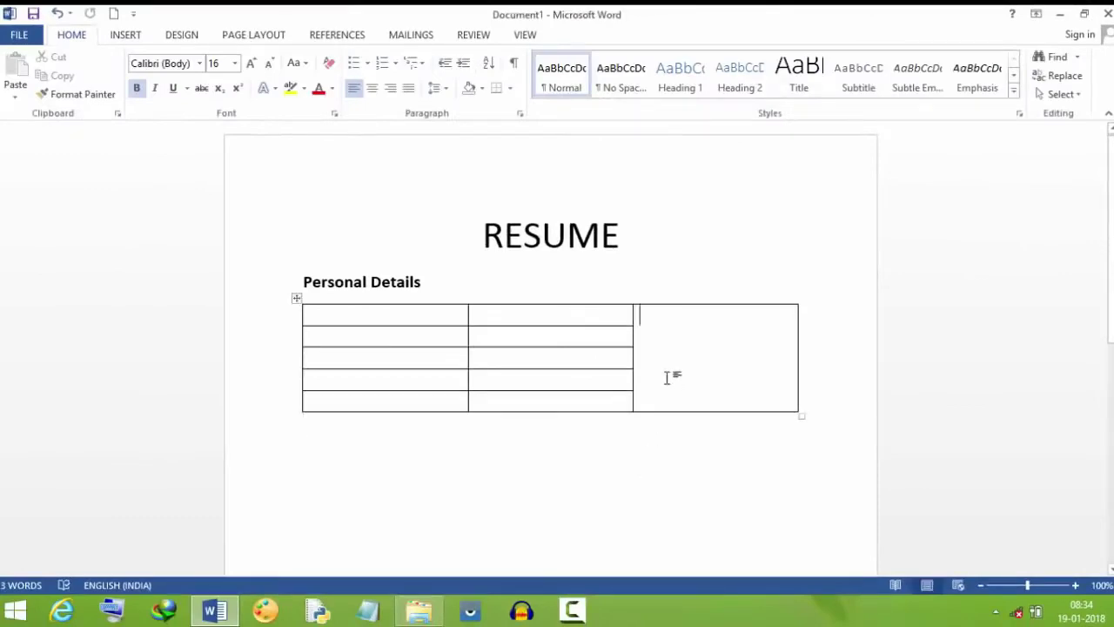
click(236, 75)
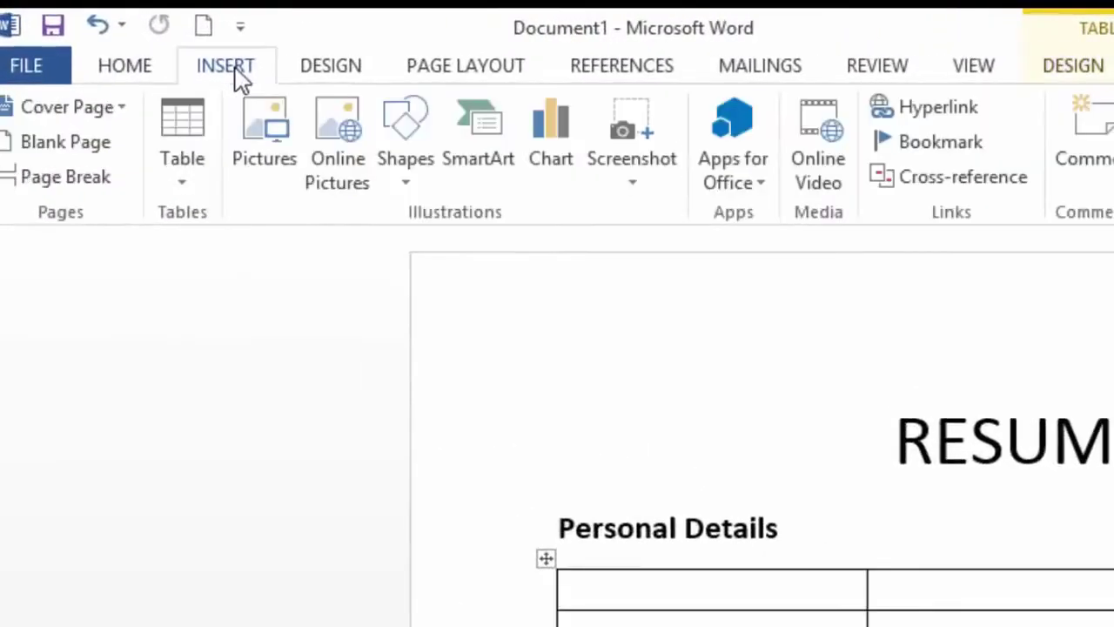
click(265, 174)
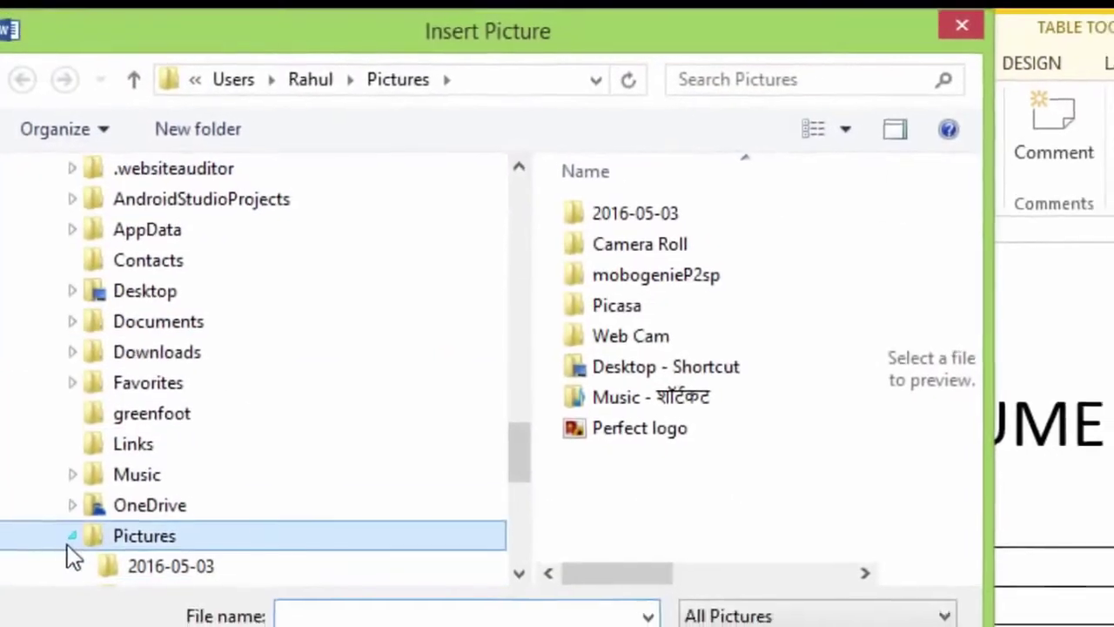
click(75, 557)
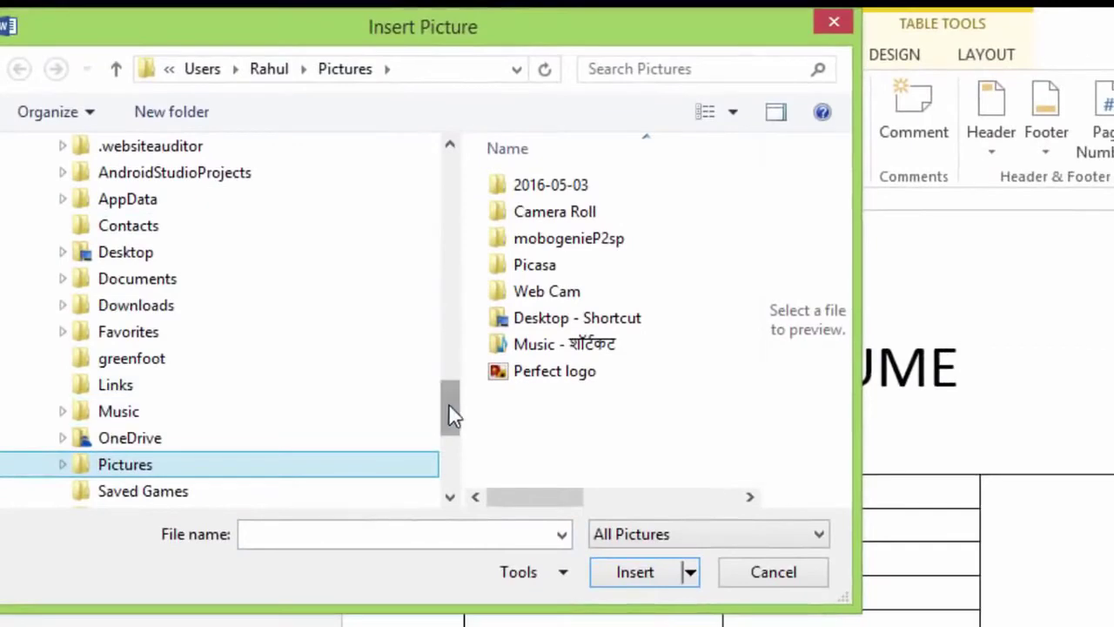
mouse_move(448, 403)
mouse_down()
mouse_move(463, 231)
mouse_move(455, 206)
mouse_up()
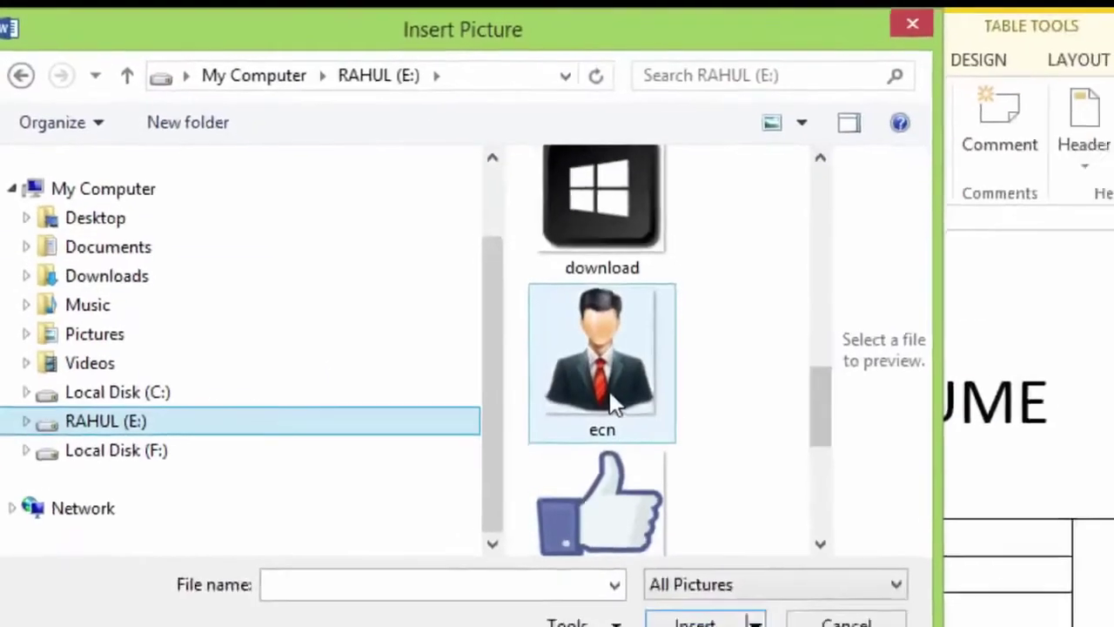
click(613, 405)
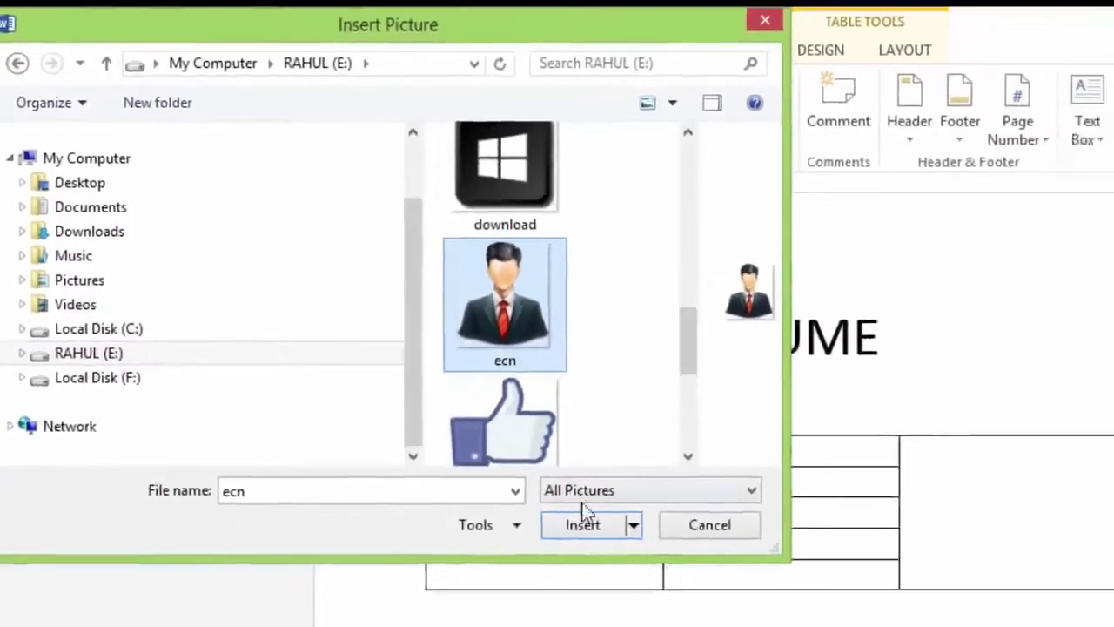
click(696, 621)
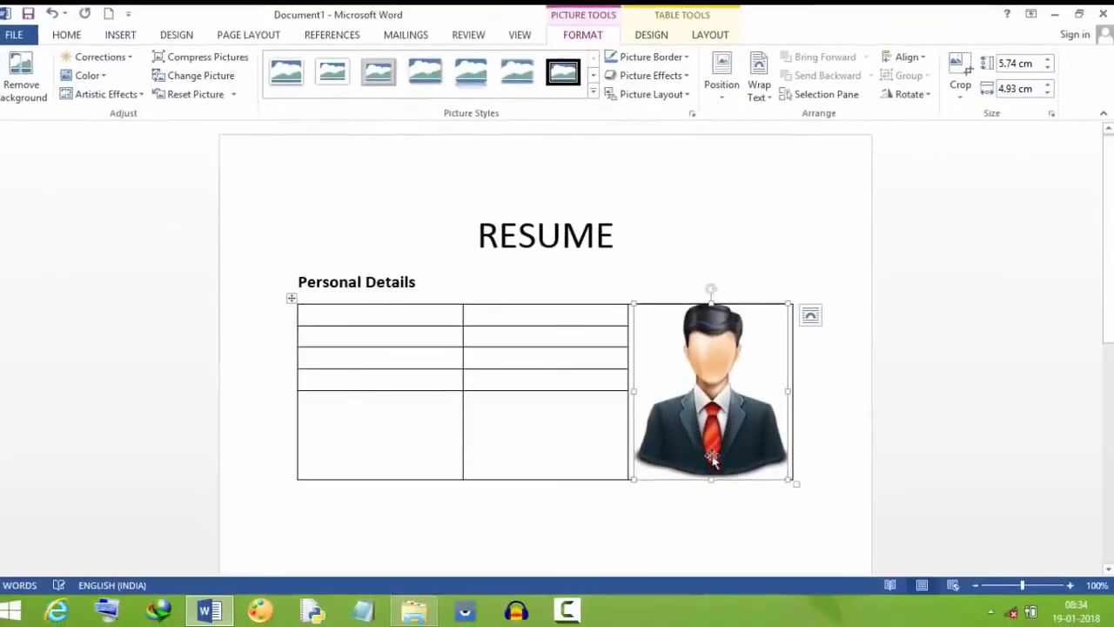
- Shrink the photo to fit the cell and make the third and fourth rows taller
mouse_move(789, 477)
mouse_down()
mouse_move(767, 446)
mouse_move(747, 449)
mouse_up()
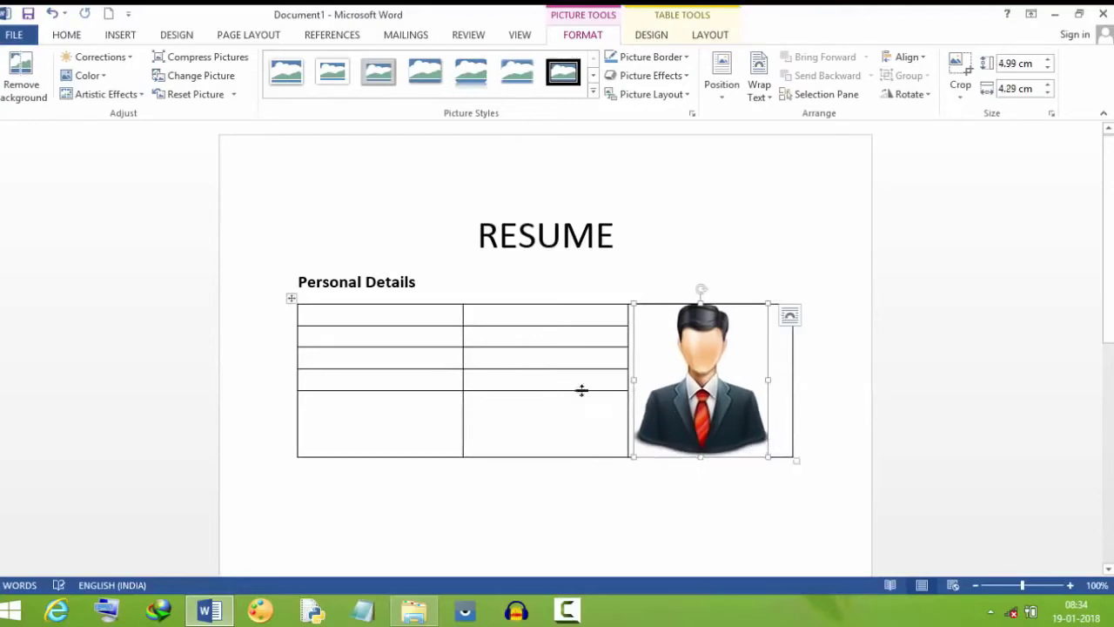
drag(583, 390, 584, 417)
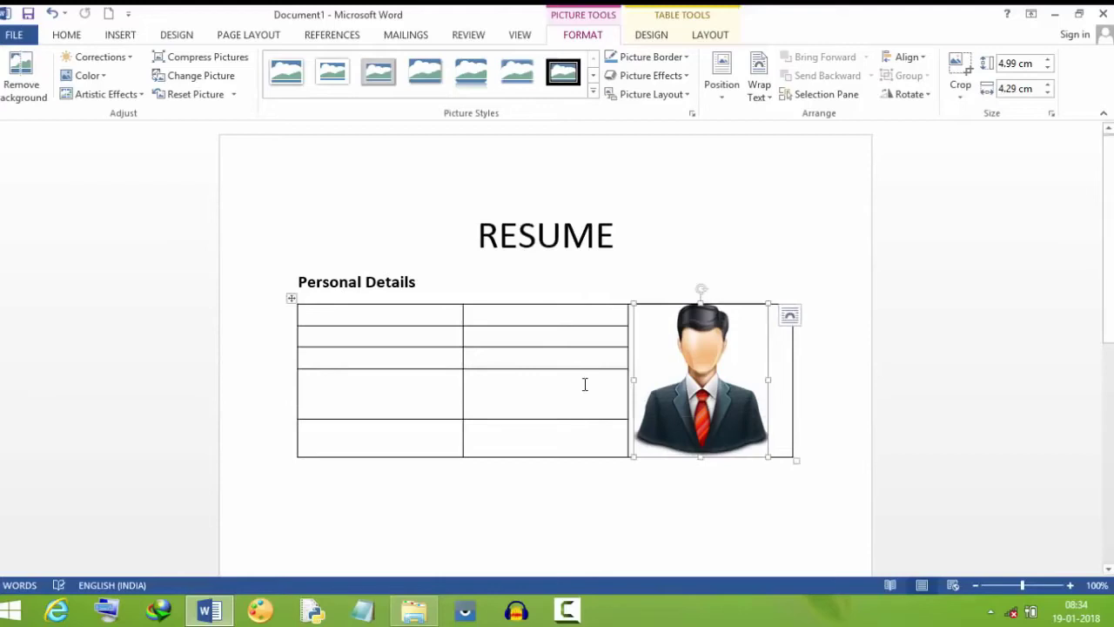
drag(585, 369, 582, 380)
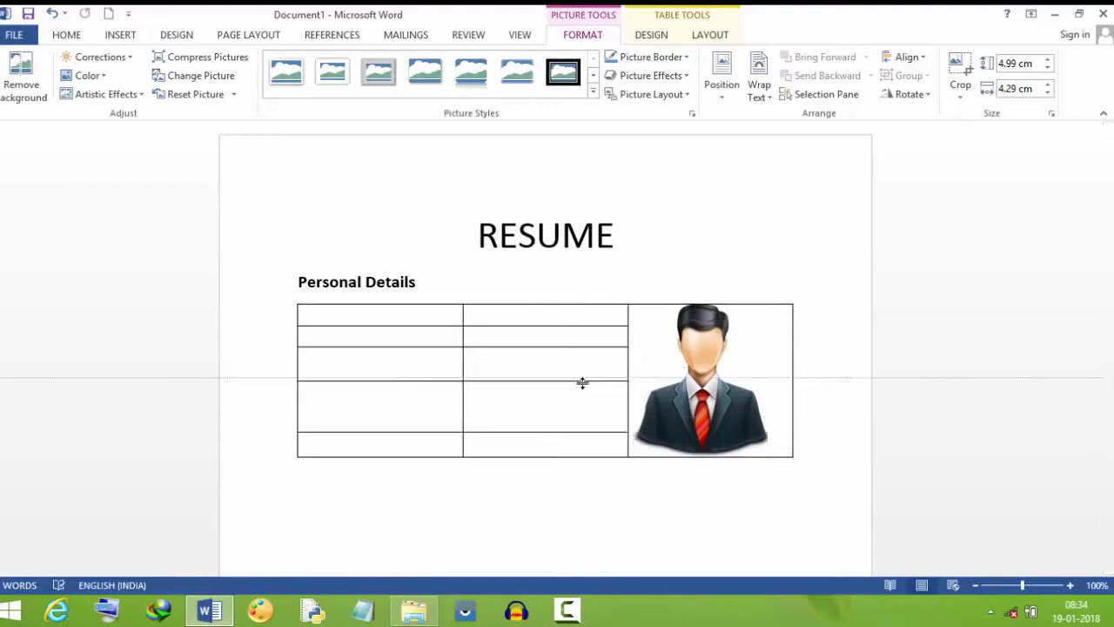
click(385, 327)
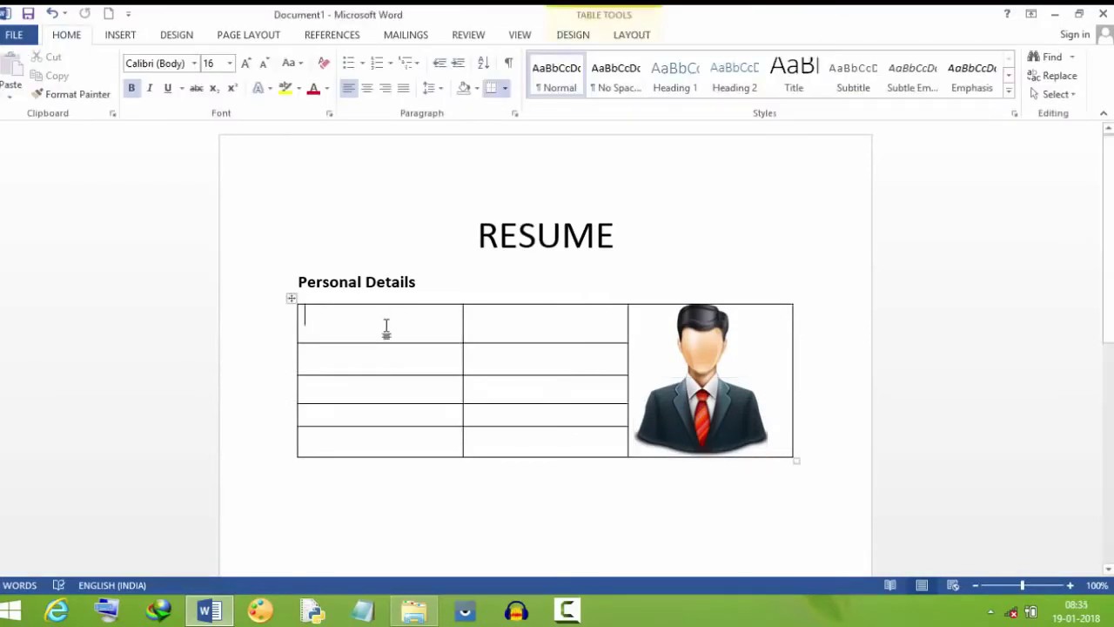
- Type the labels Name:-, Address:-, Email id:-, Mobile number :- and Martial status down the first column
text(Name)
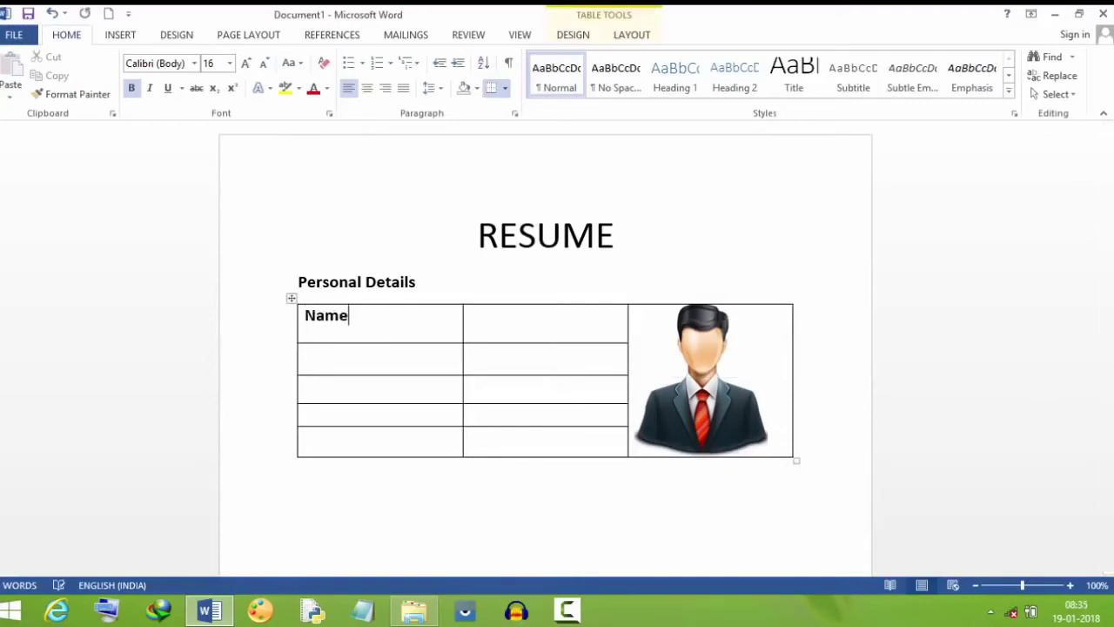
click(314, 357)
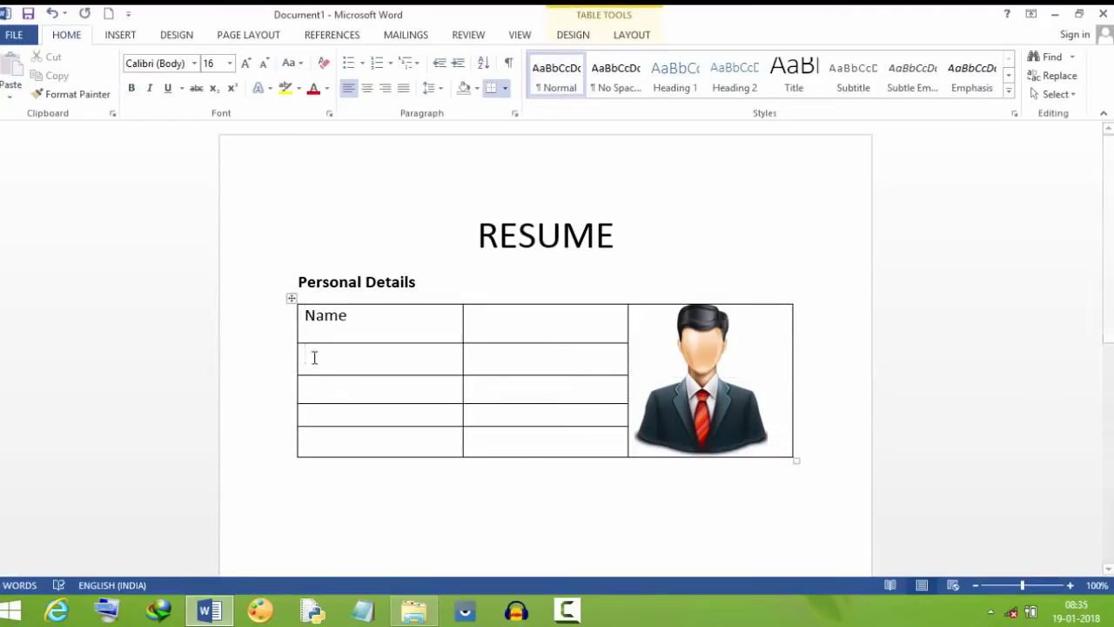
text(Address)
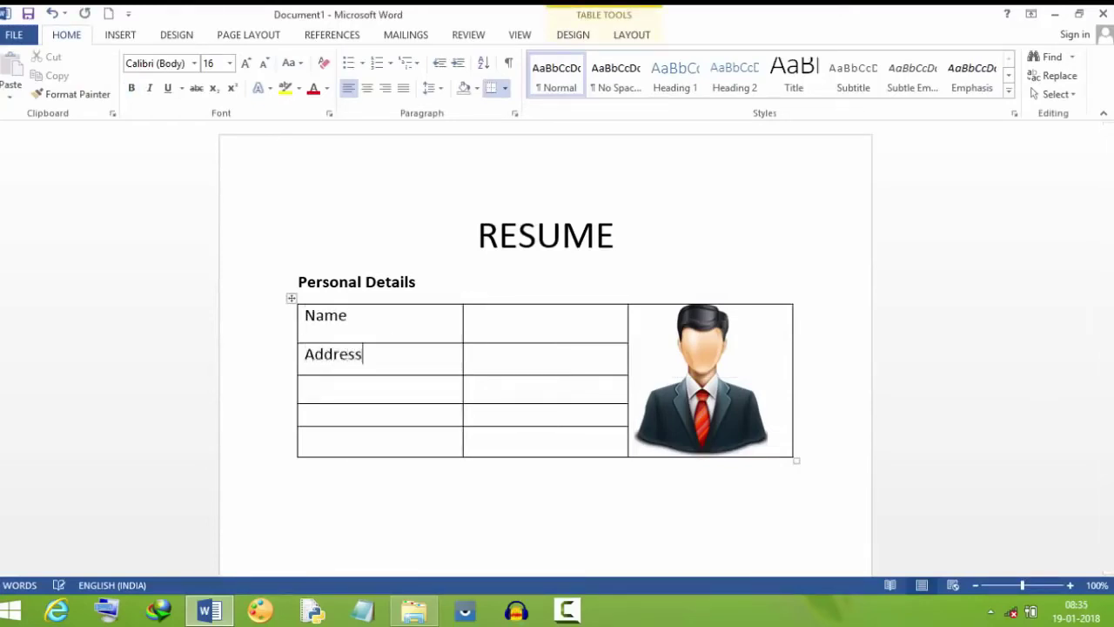
click(332, 393)
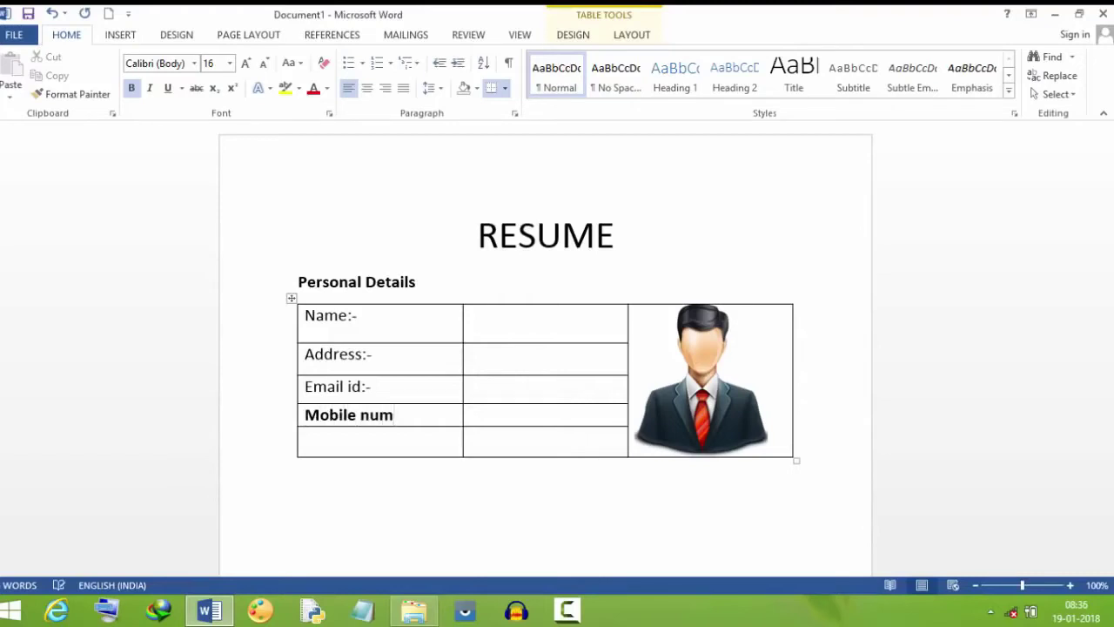
text(:-)
click(335, 440)
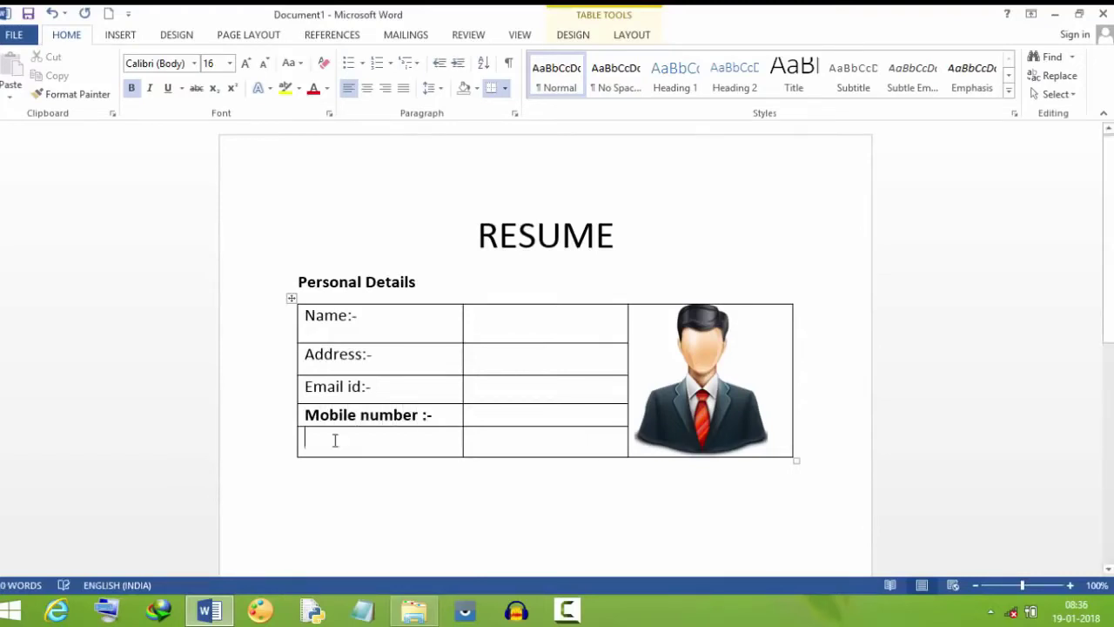
text(M)
text(artial status)
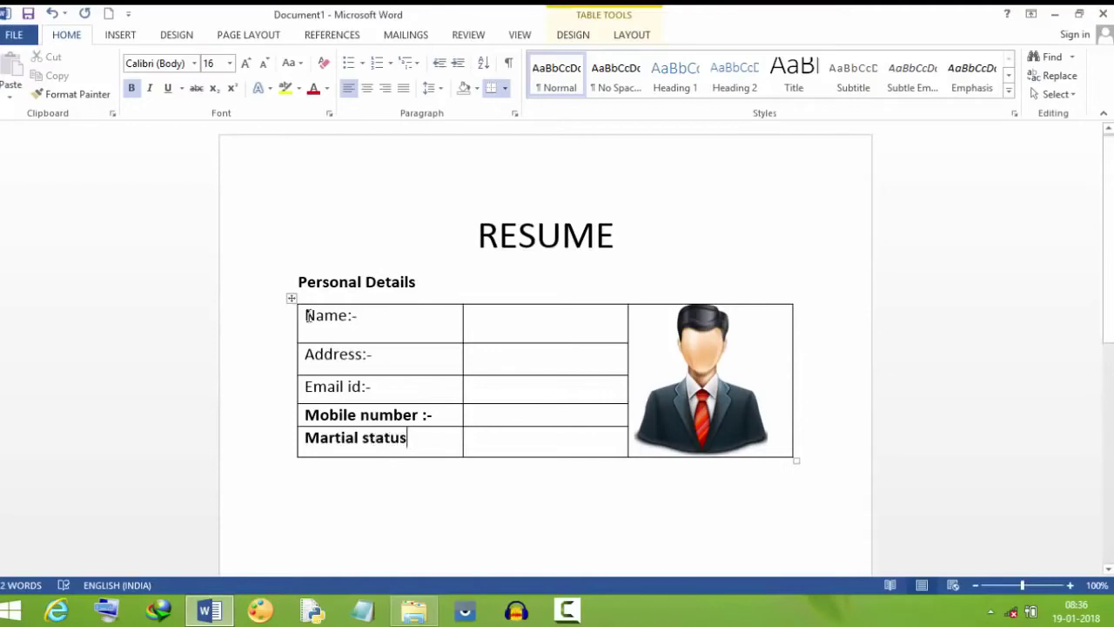
- Bold the Name:-, Address:-, Email id:- and Martial status labels
drag(307, 315, 331, 318)
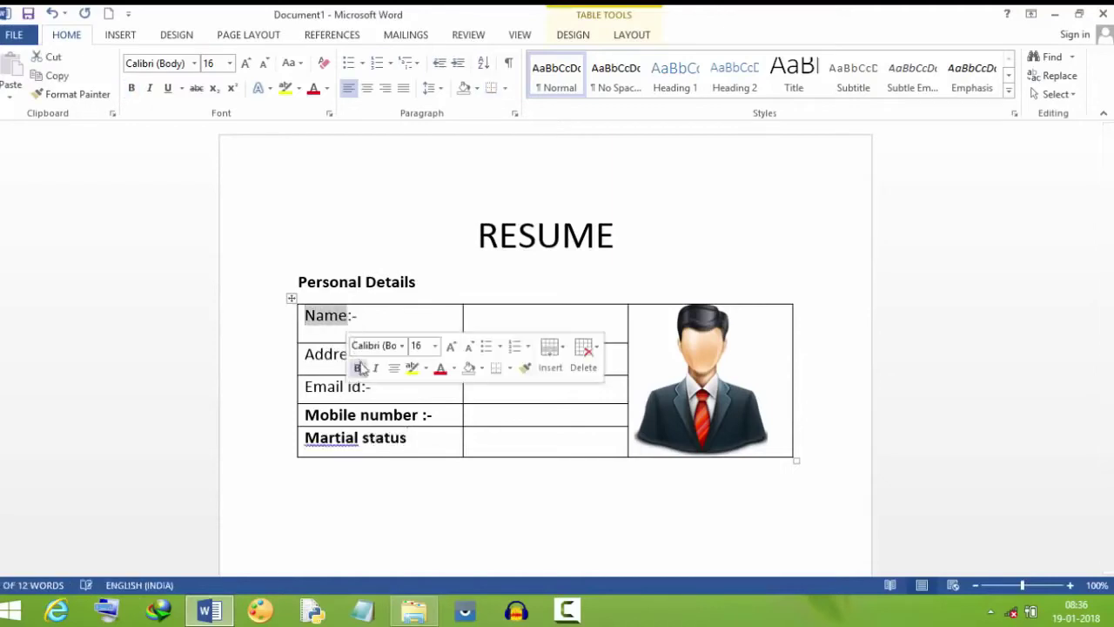
click(357, 367)
drag(305, 354, 363, 360)
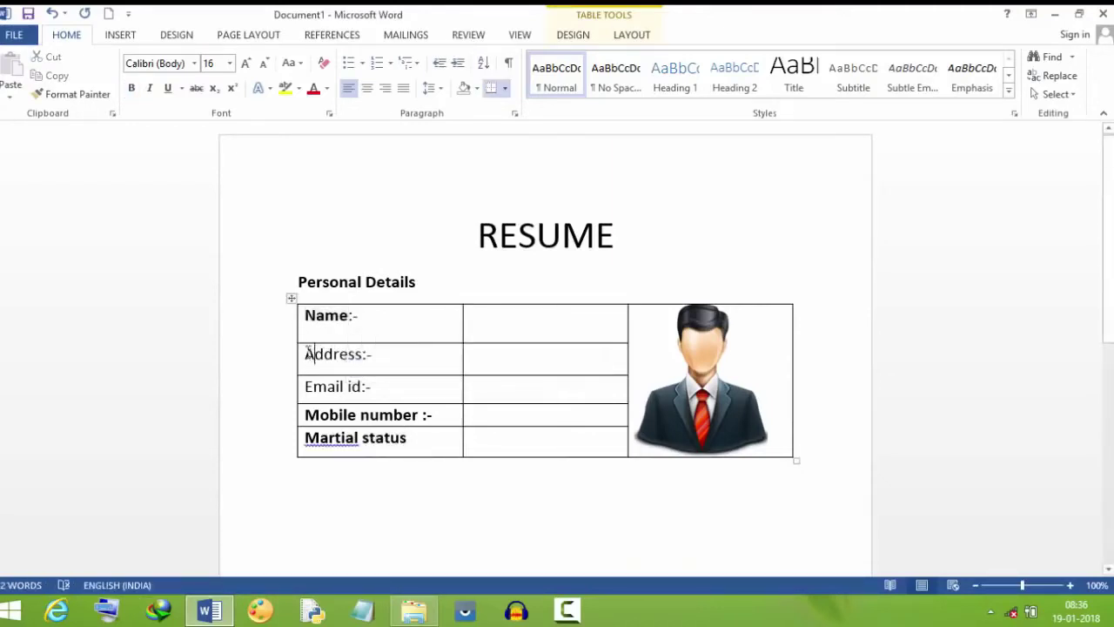
right_click(376, 362)
click(353, 222)
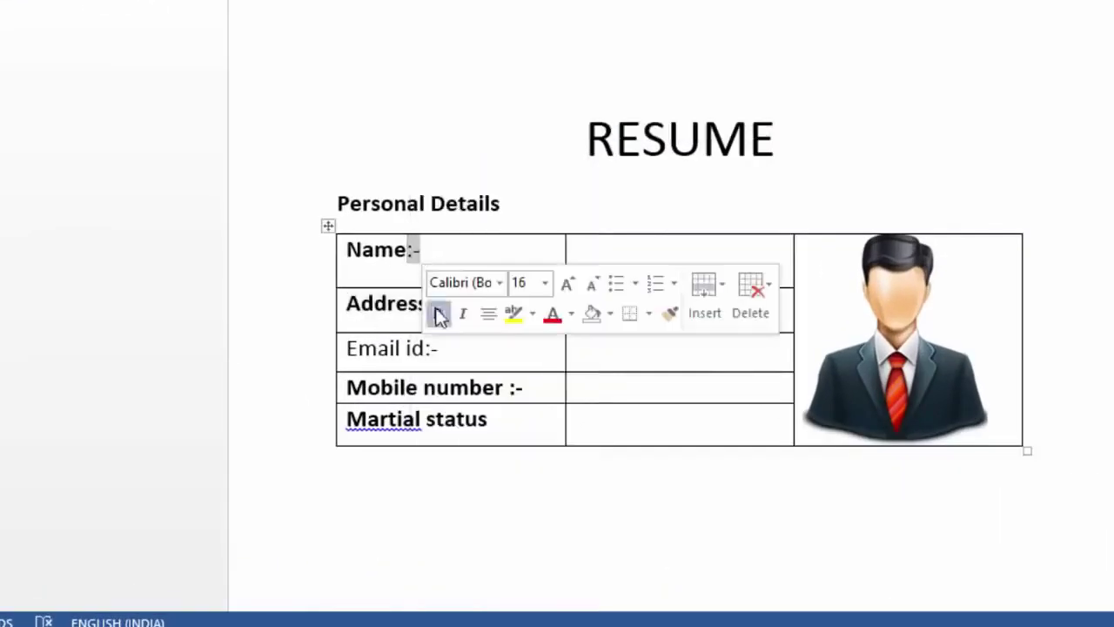
drag(346, 348, 440, 350)
click(458, 323)
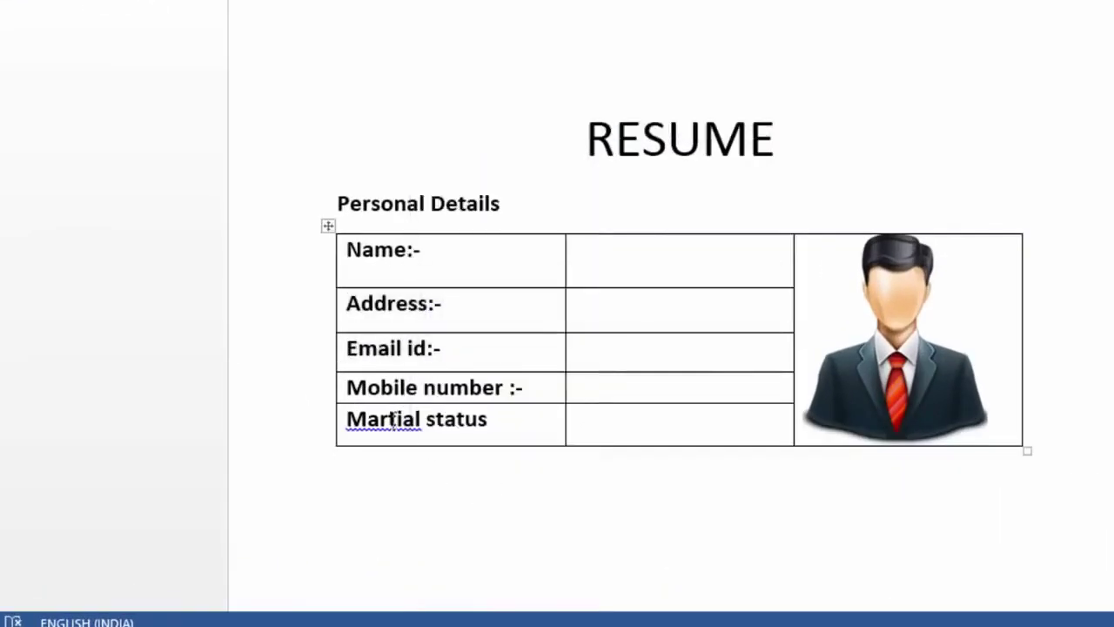
drag(346, 419, 422, 421)
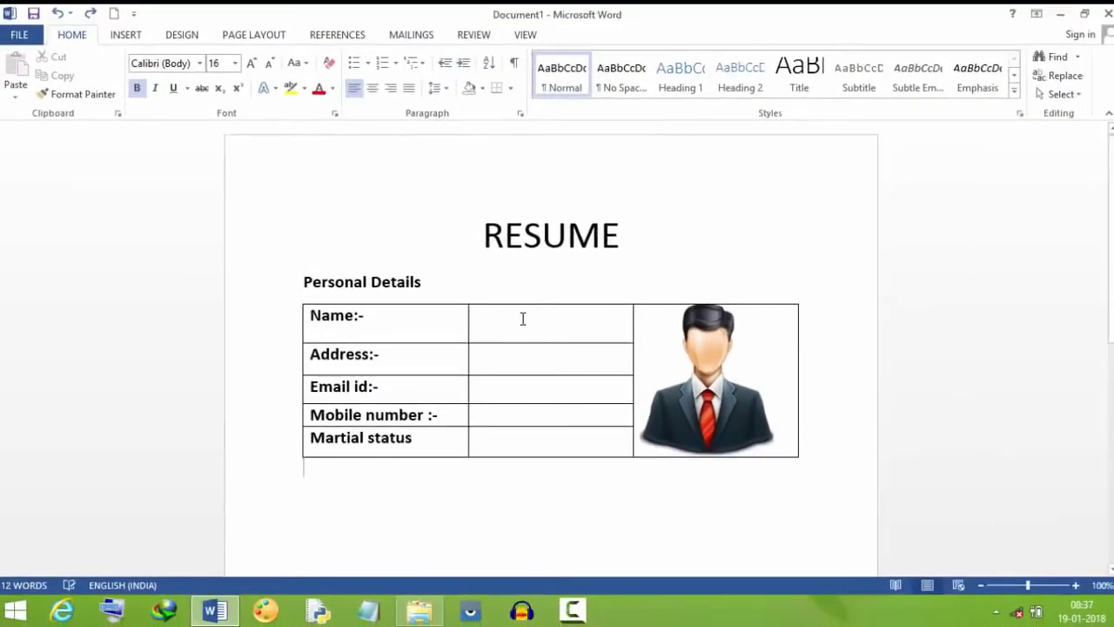
click(523, 318)
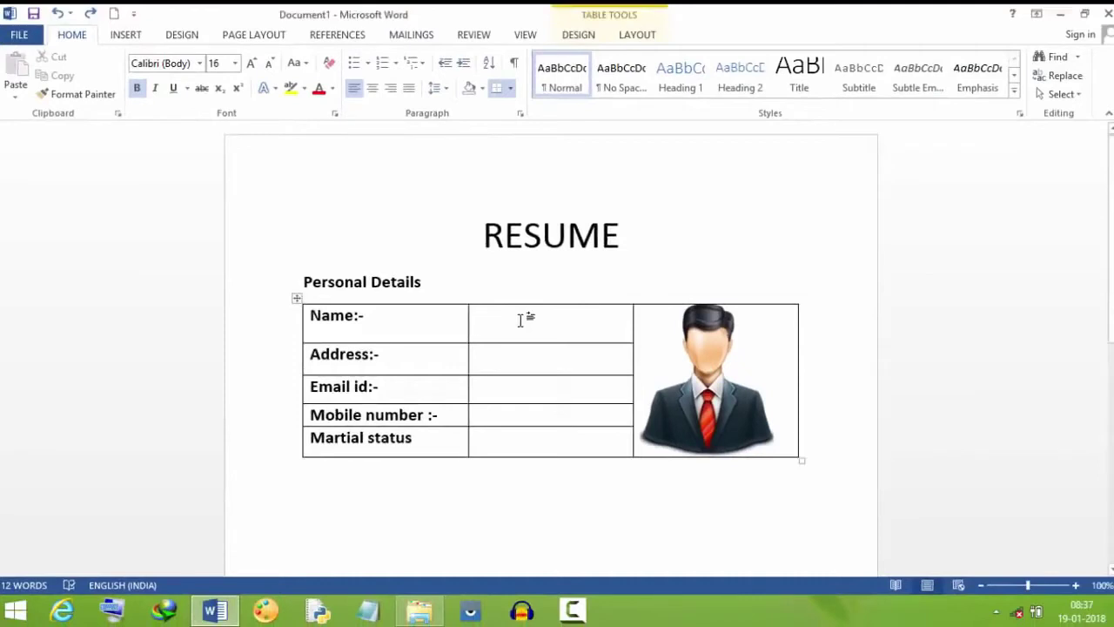
text(Rah)
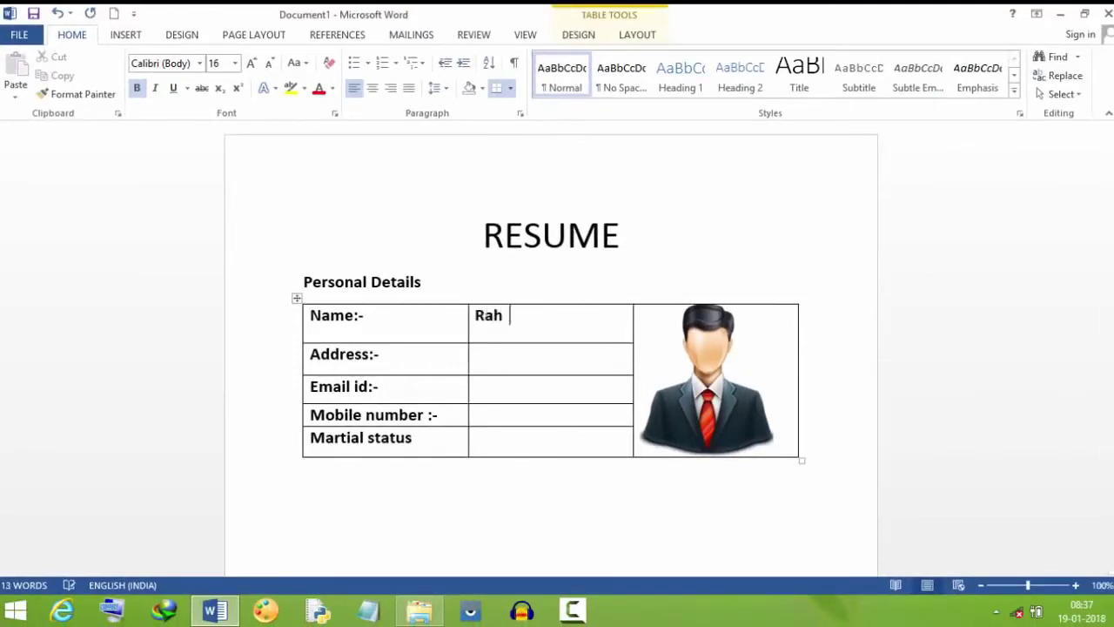
key(BackSpace)
key(BackSpace)
key(BackSpace)
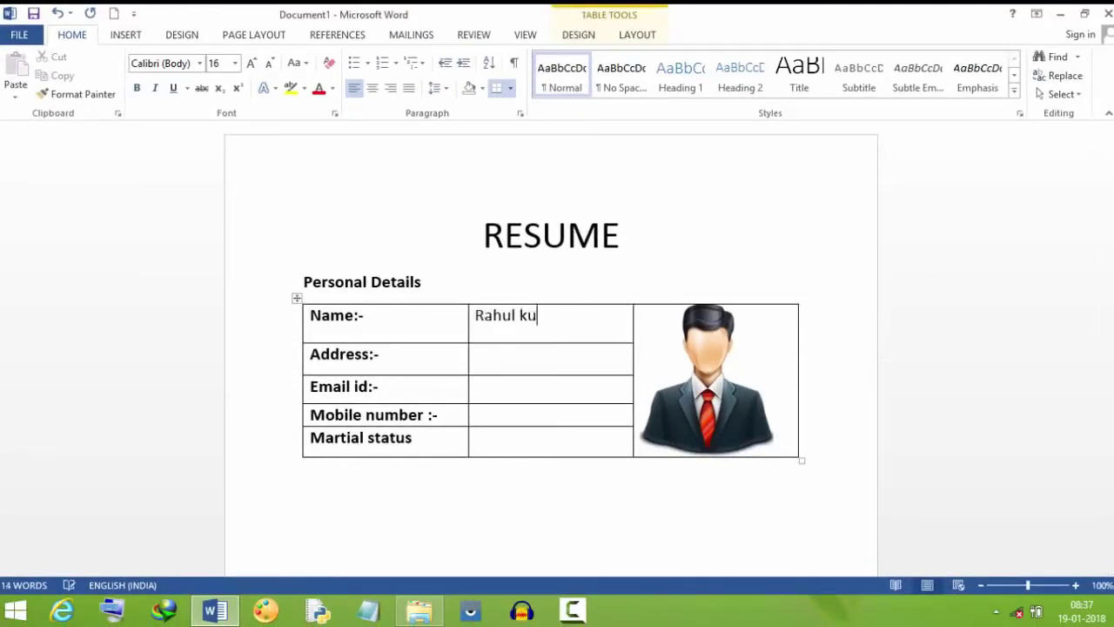
click(530, 353)
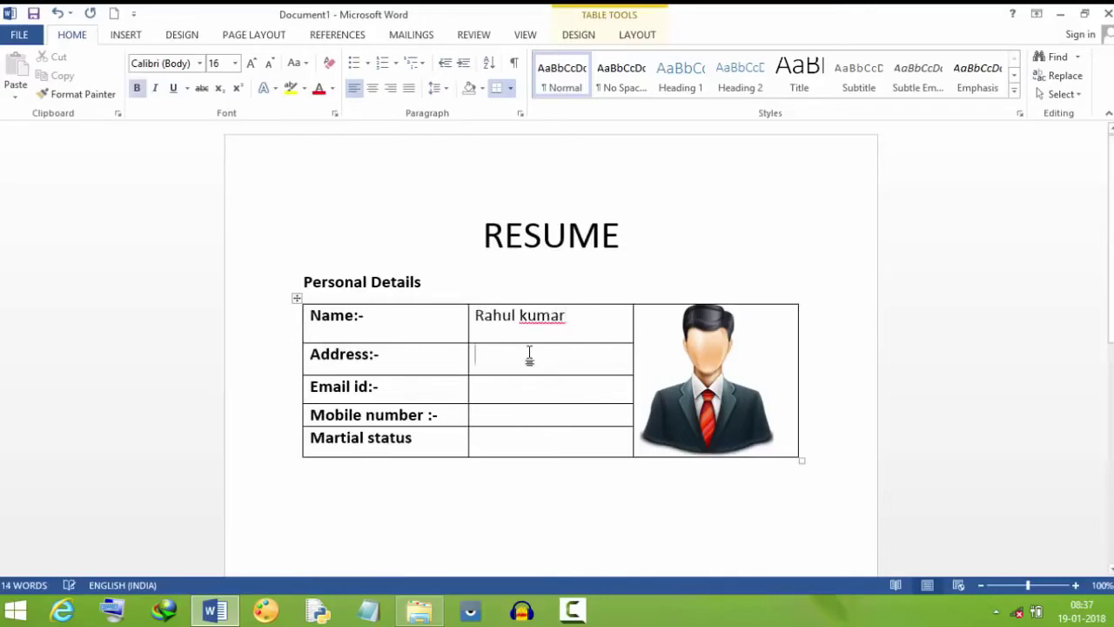
right_click(525, 364)
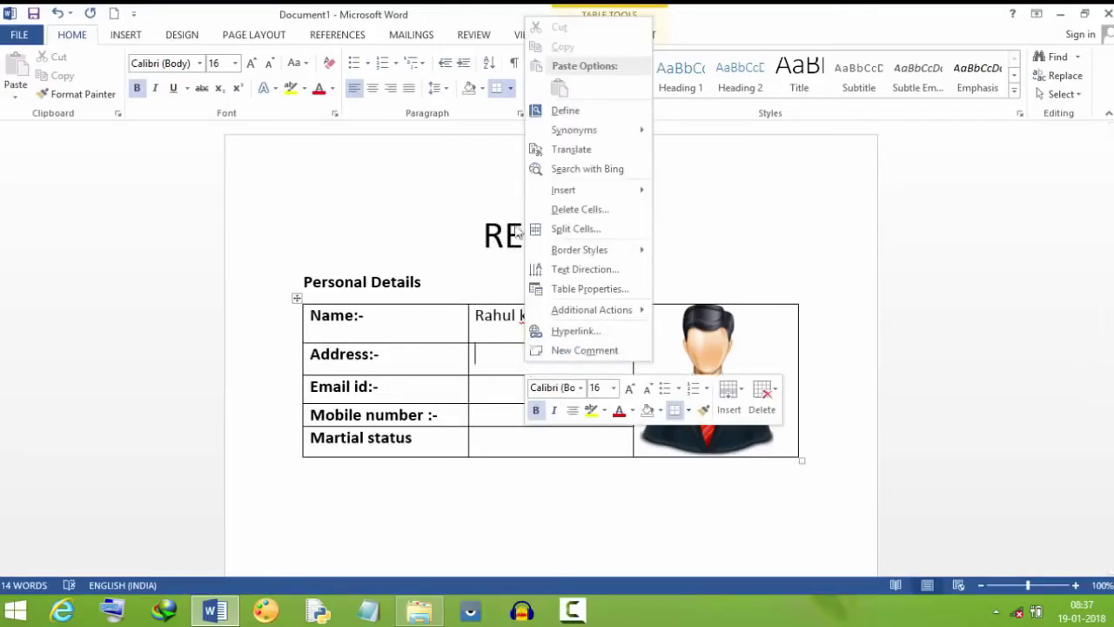
click(535, 410)
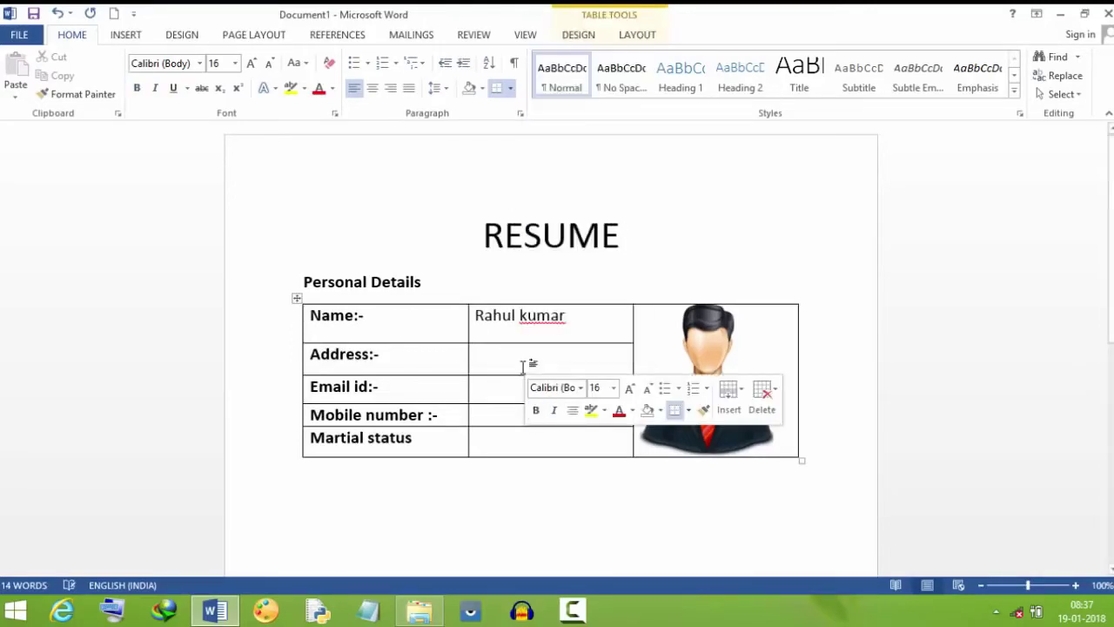
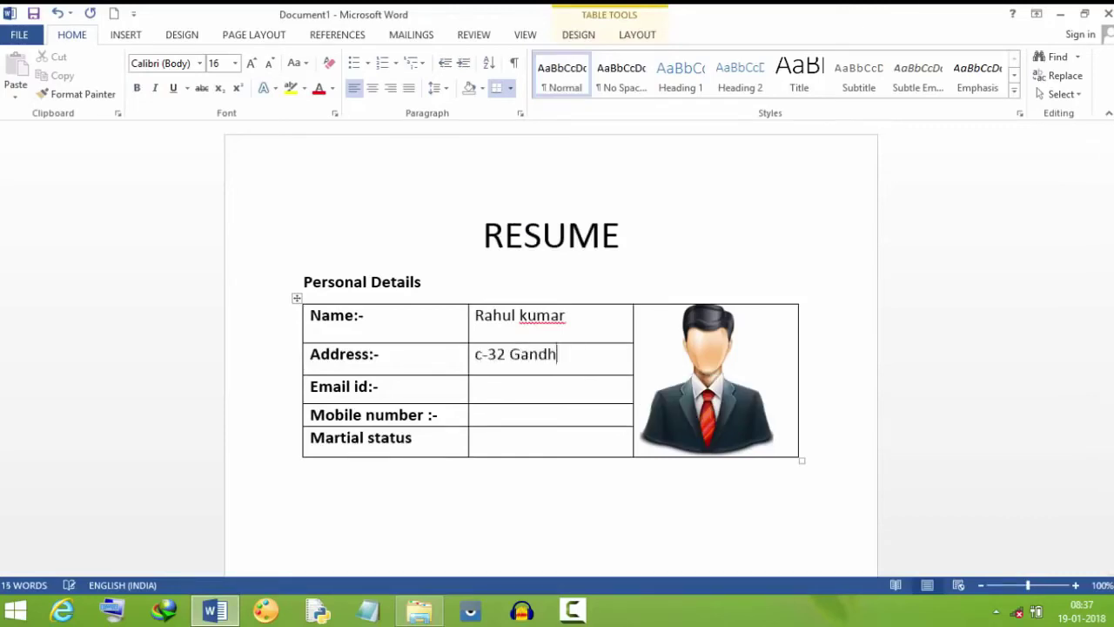
key(Return)
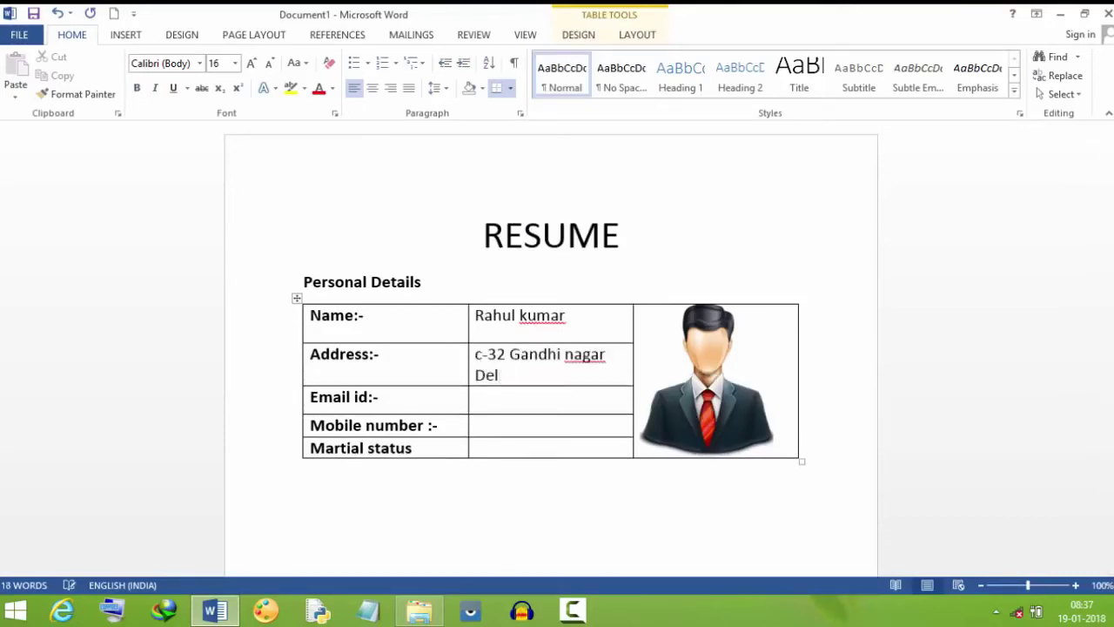
text(hi)
click(479, 396)
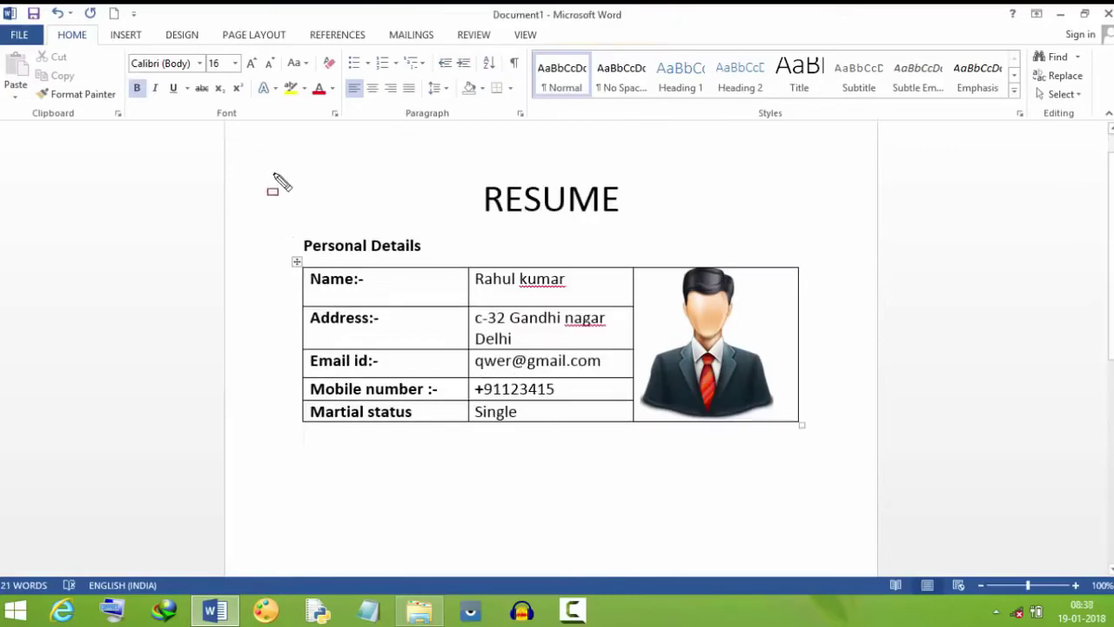
drag(654, 272, 833, 456)
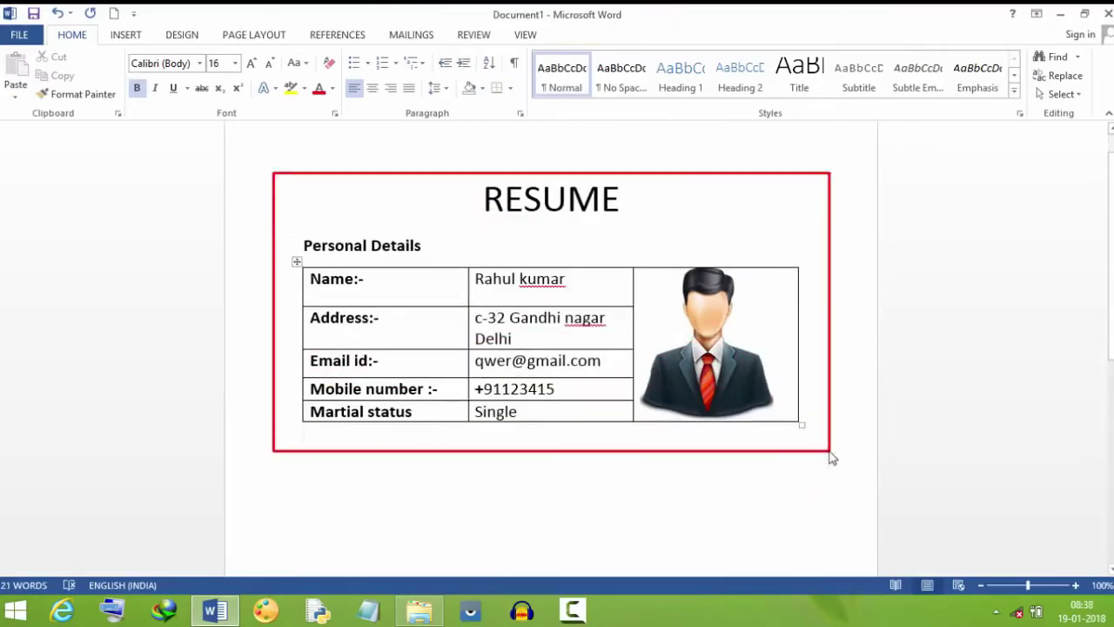
key(Escape)
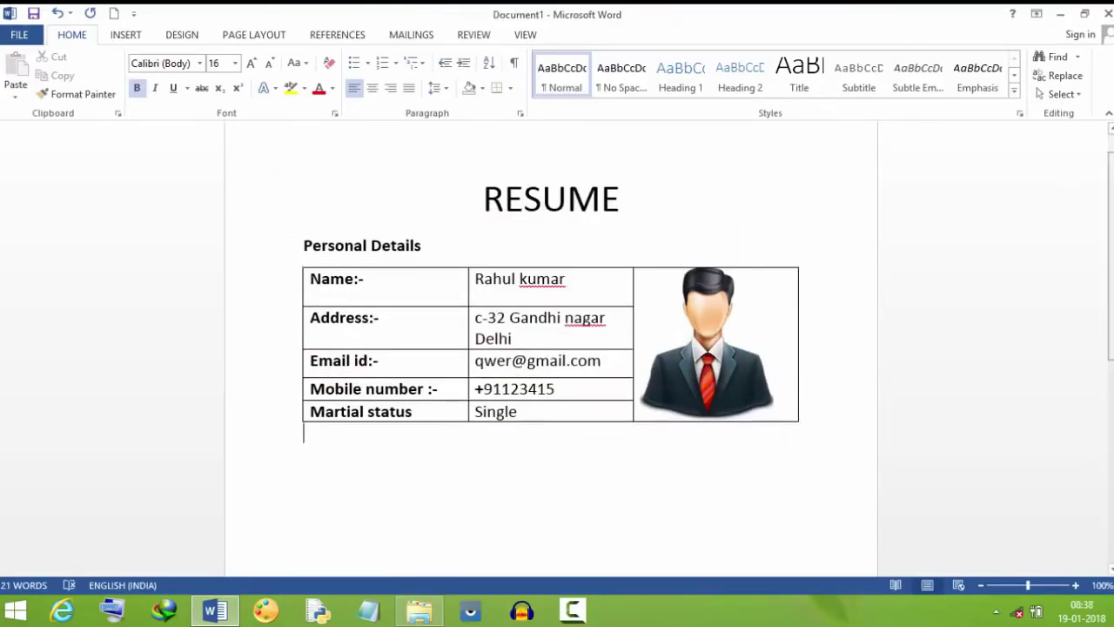
- Type a bold 'Educational qualifications' heading on a new line below the table
scroll(1111, 352, down, 2)
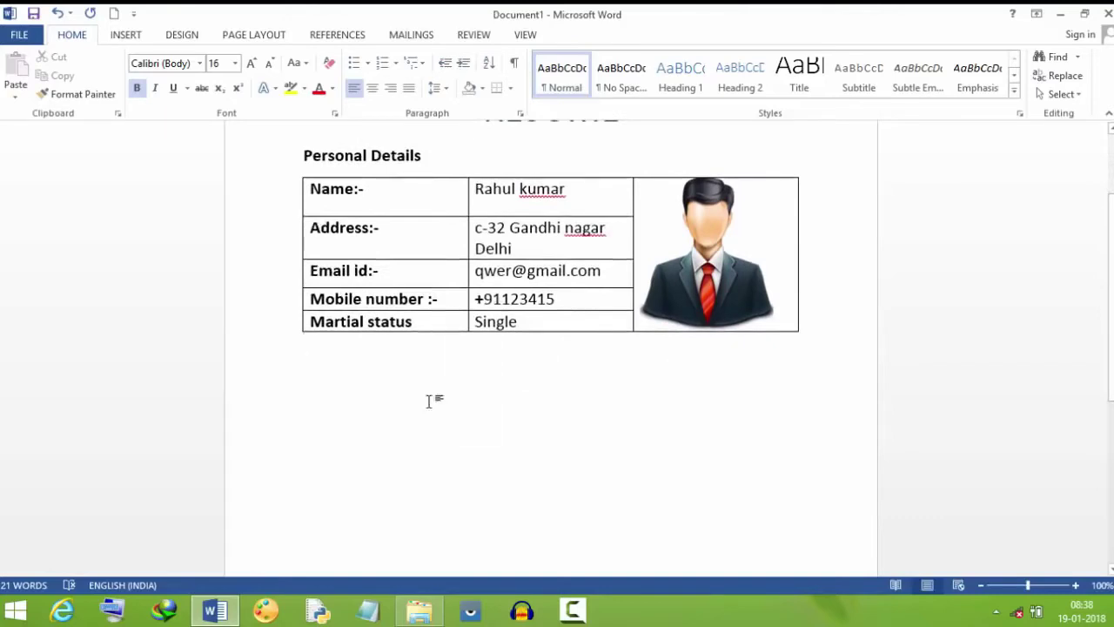
key(Return)
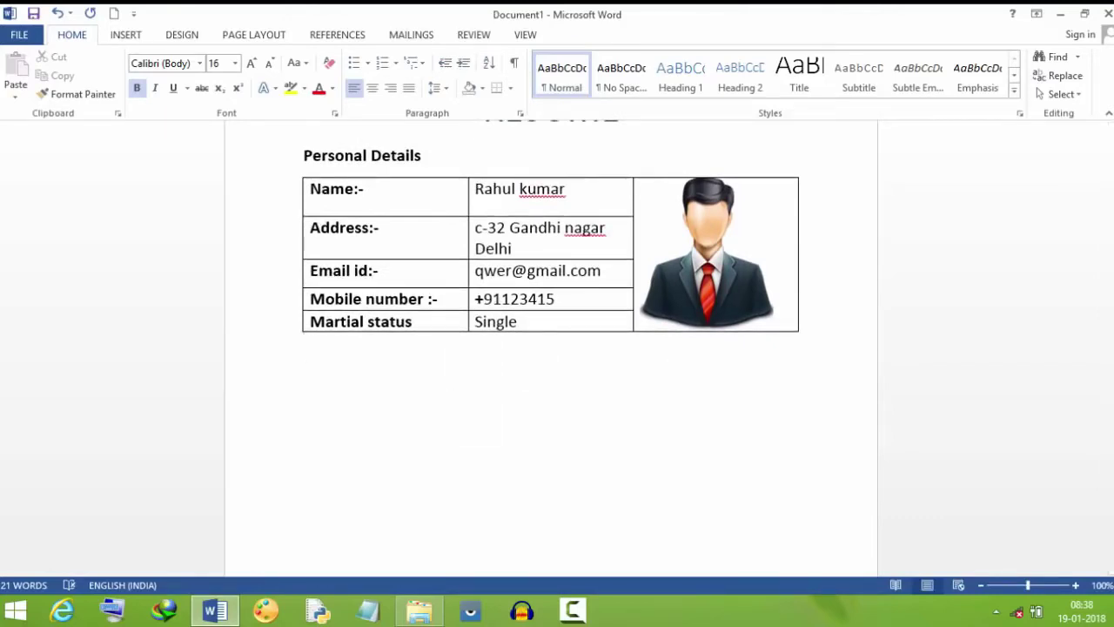
text(Educational qualifications)
key(Return)
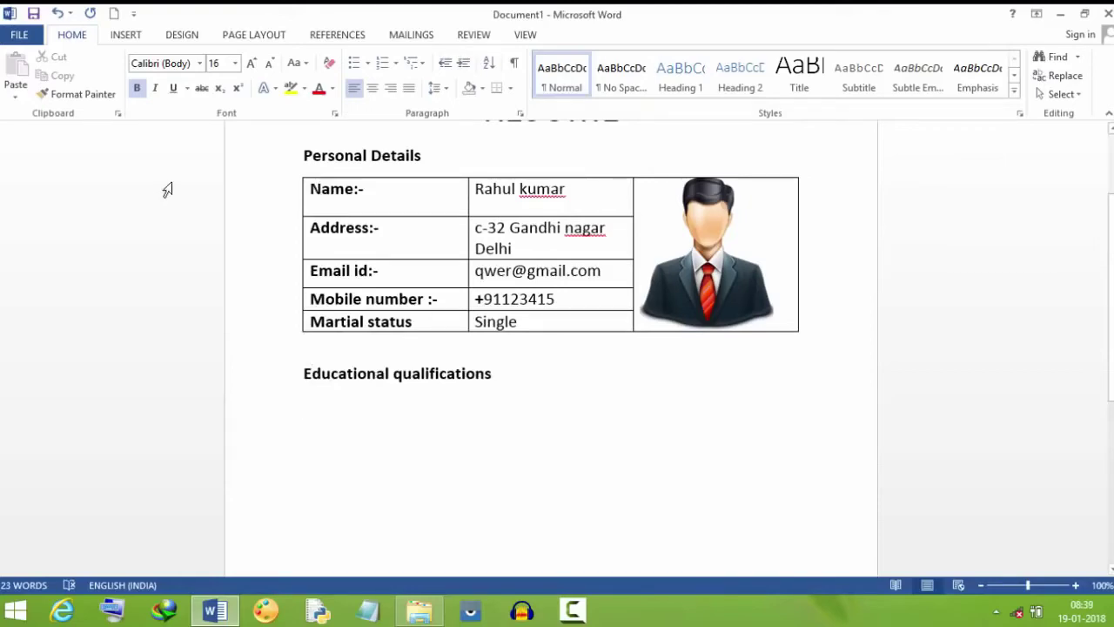
click(134, 38)
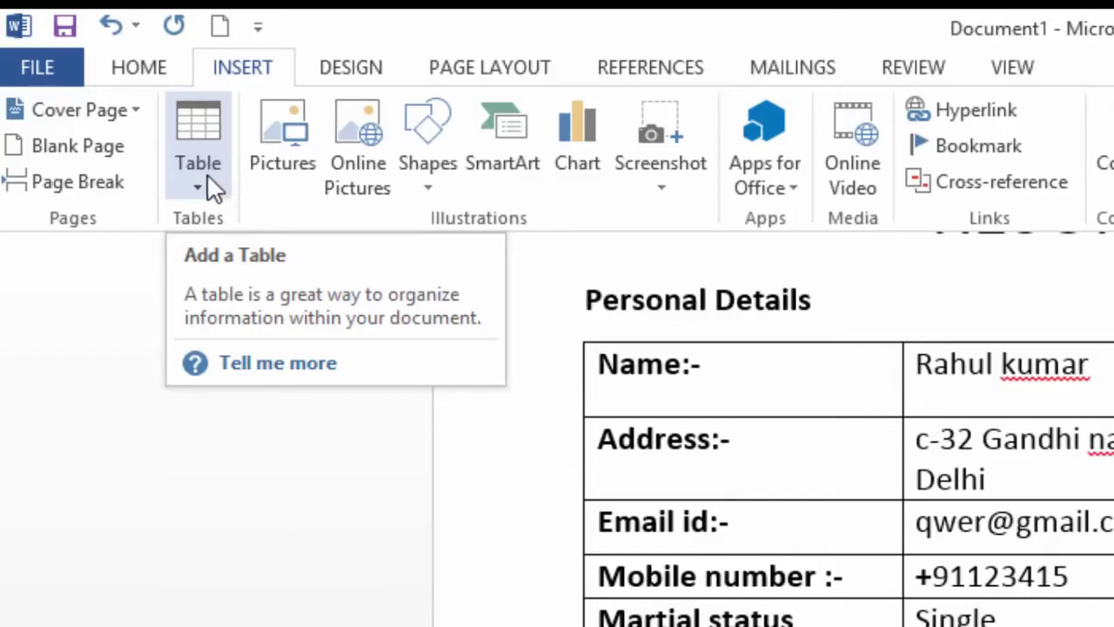
- Pick the 5x4 cell in the Table grid to add the qualifications table
click(208, 174)
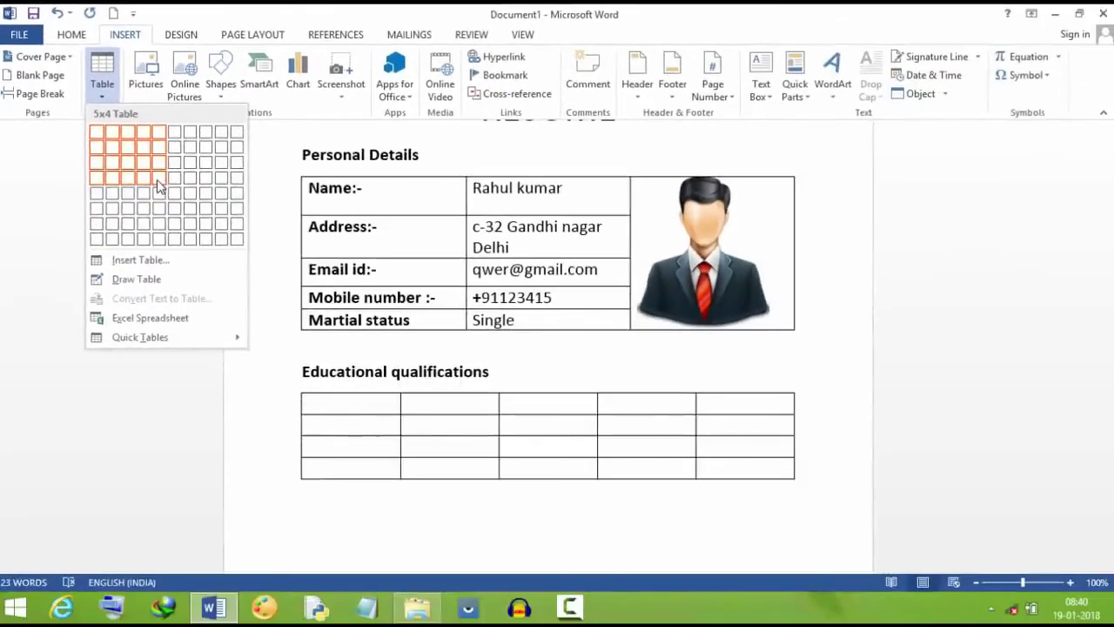
click(158, 184)
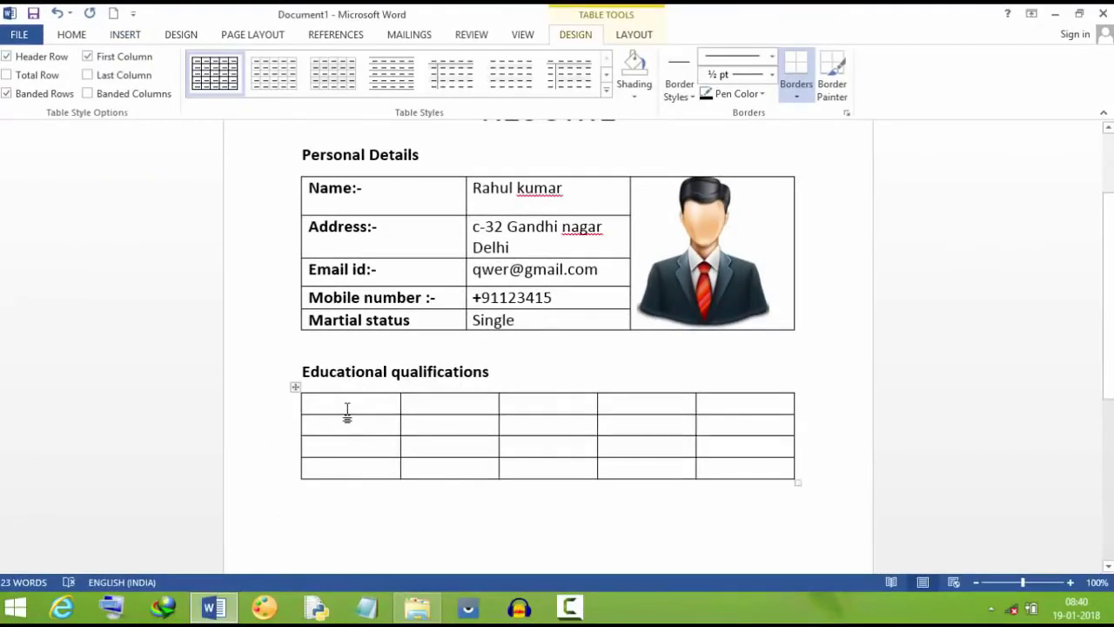
- Enter the header cells Sr. No., Degree, Year, Board and Percentage
text(S)
text(r. No. )
text(D)
text(egree)
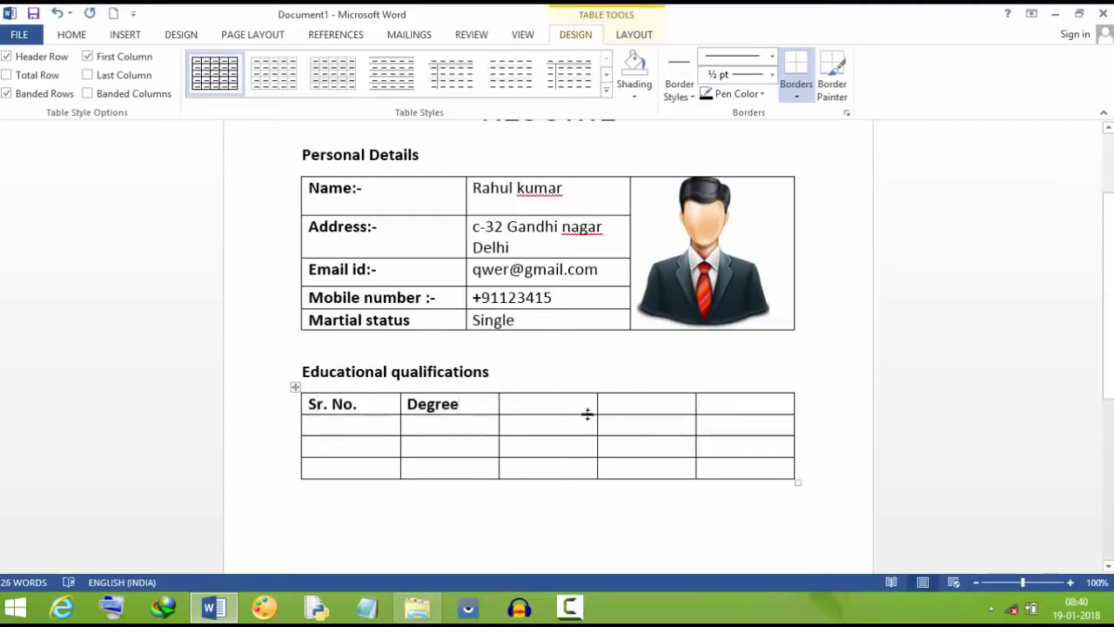
click(543, 404)
text(Y)
key(BackSpace)
text(Y)
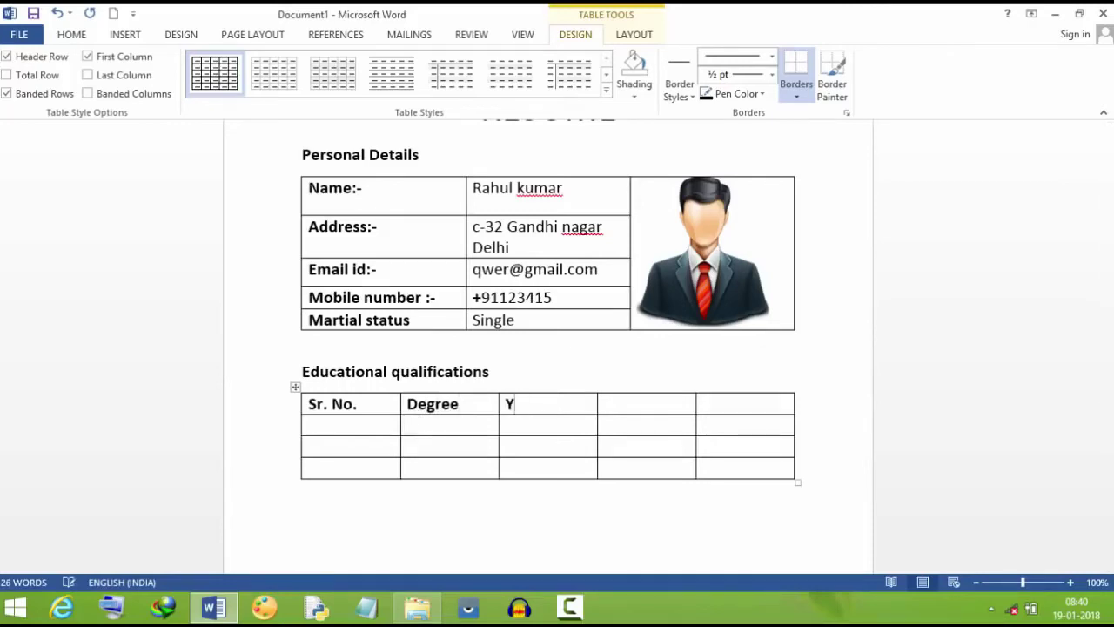
text(ear)
key(Tab)
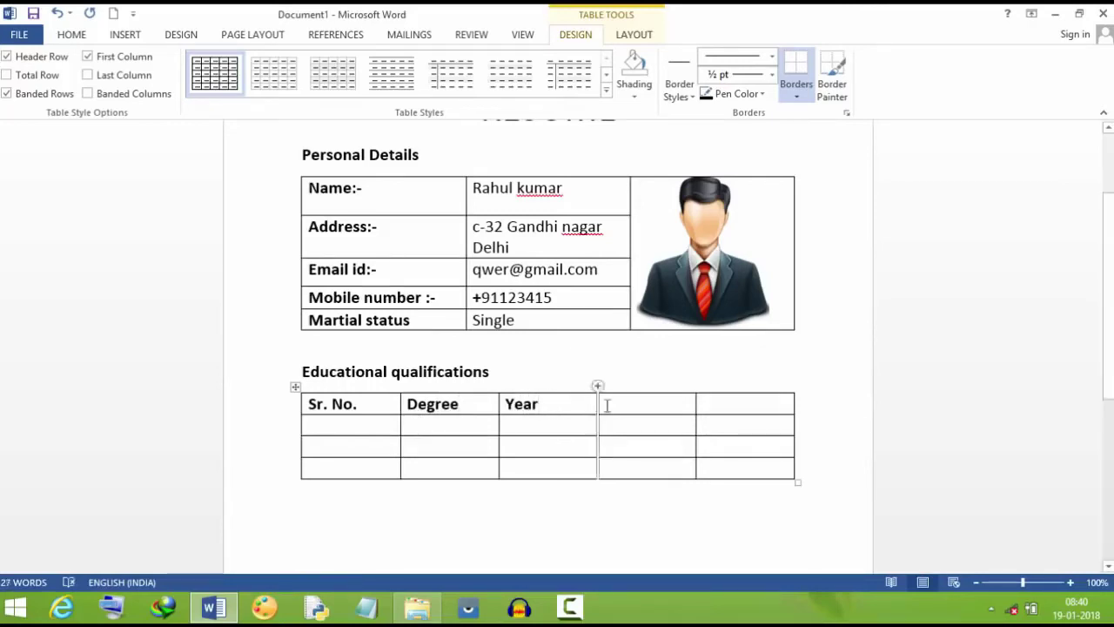
text(B)
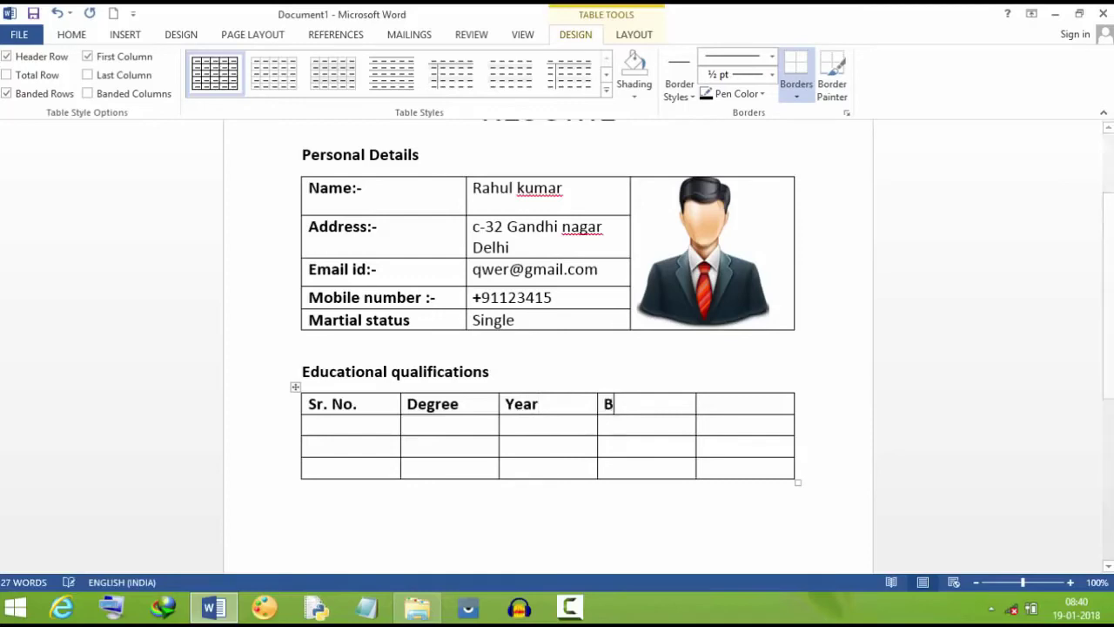
text(oard)
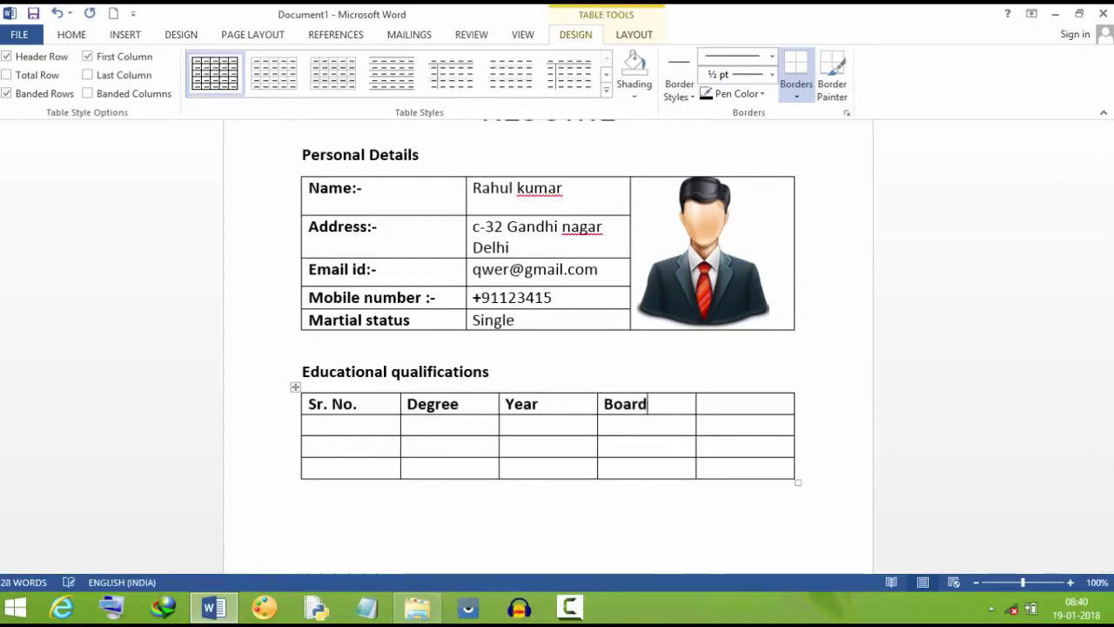
click(730, 406)
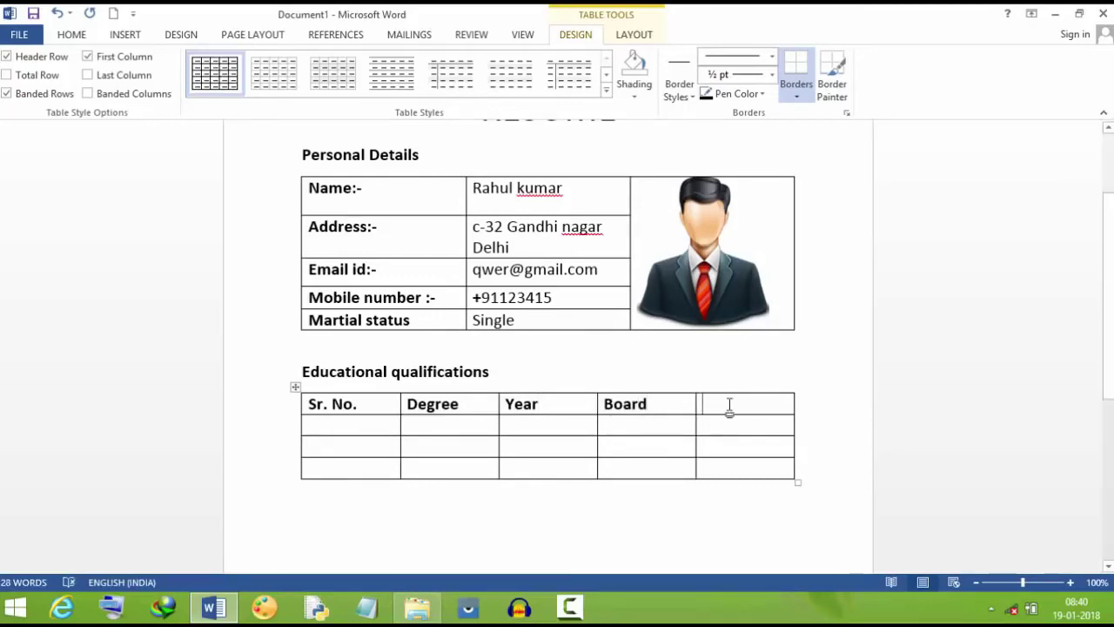
text(Per)
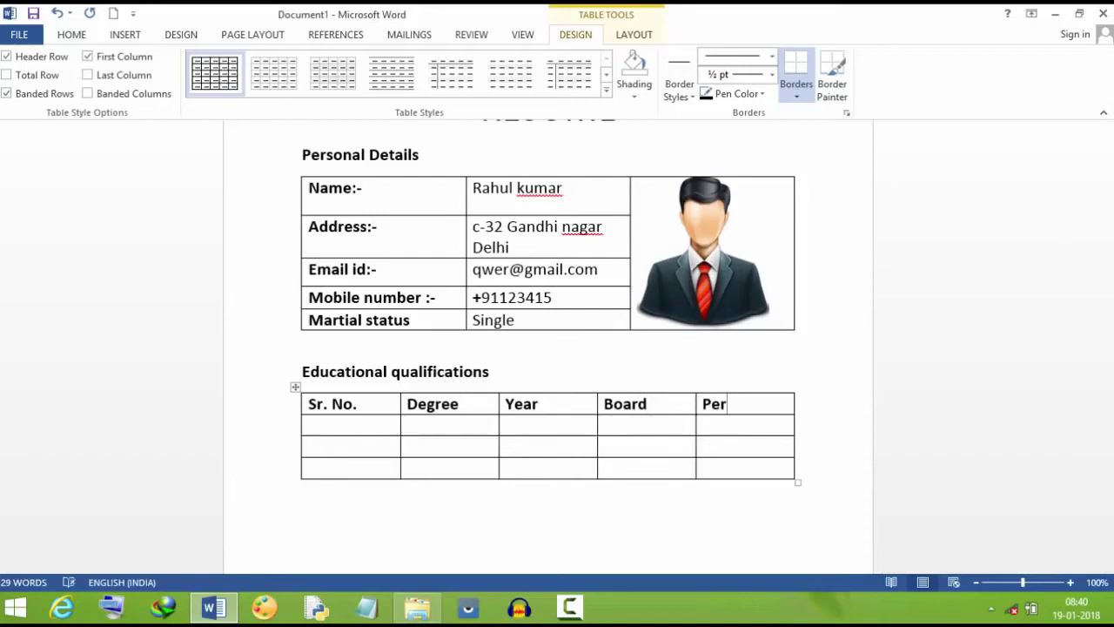
text(centage)
click(963, 347)
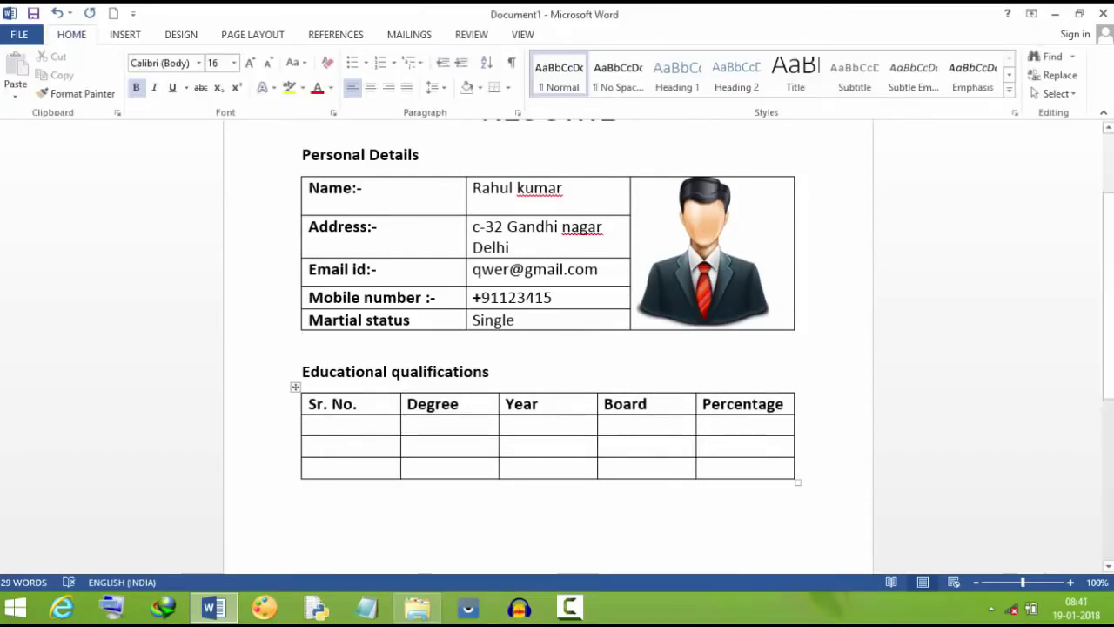
- Number the three education rows 1, 2 and 3 in the Sr. No. column
click(355, 430)
text(1)
click(342, 450)
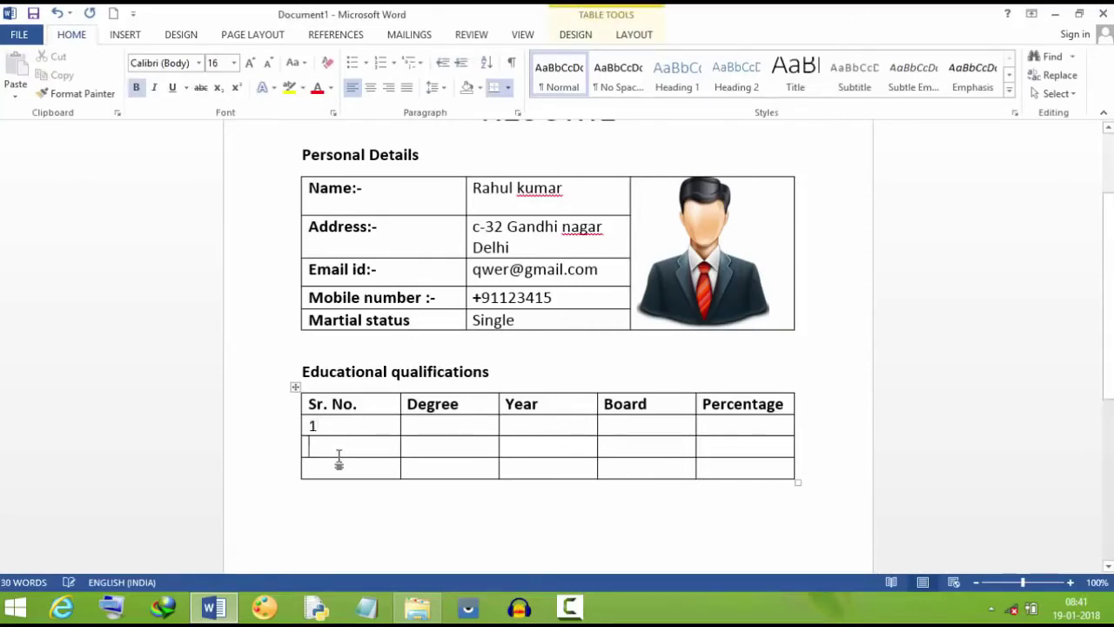
text(2)
click(329, 469)
text(3)
- Enter the degrees 10th, 12th and B.A in the three Degree cells
click(458, 425)
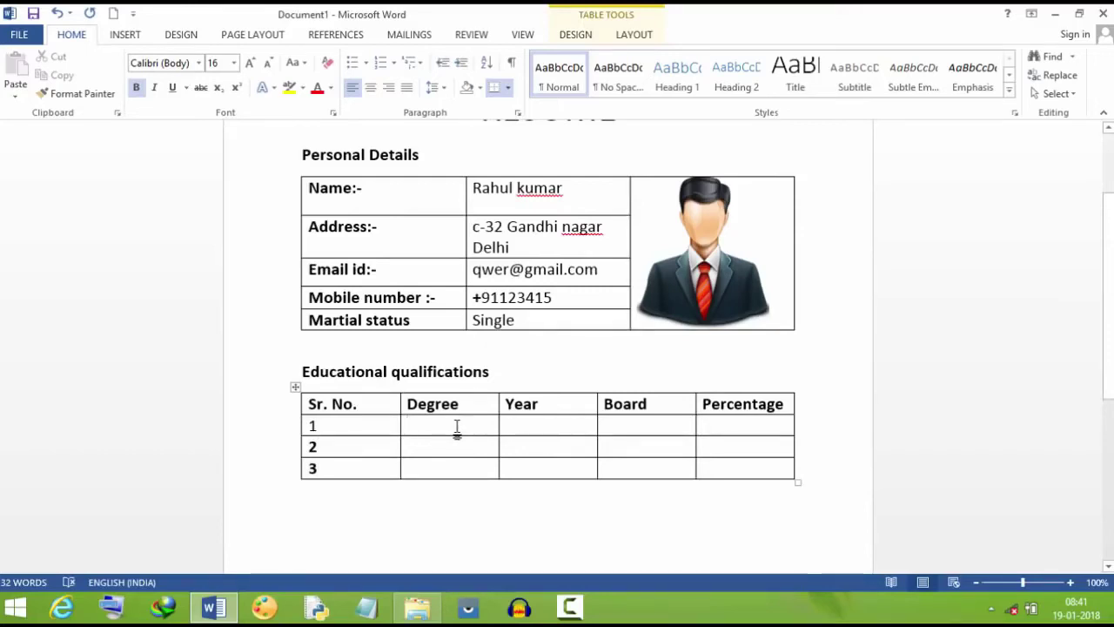
text(10t)
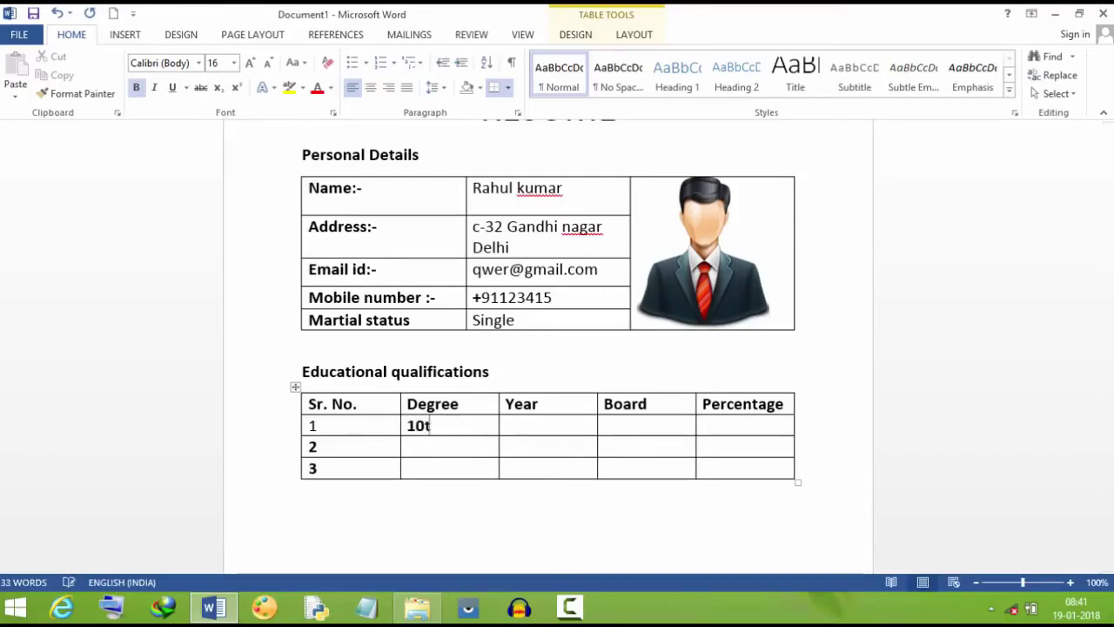
text(h)
click(435, 447)
text(12)
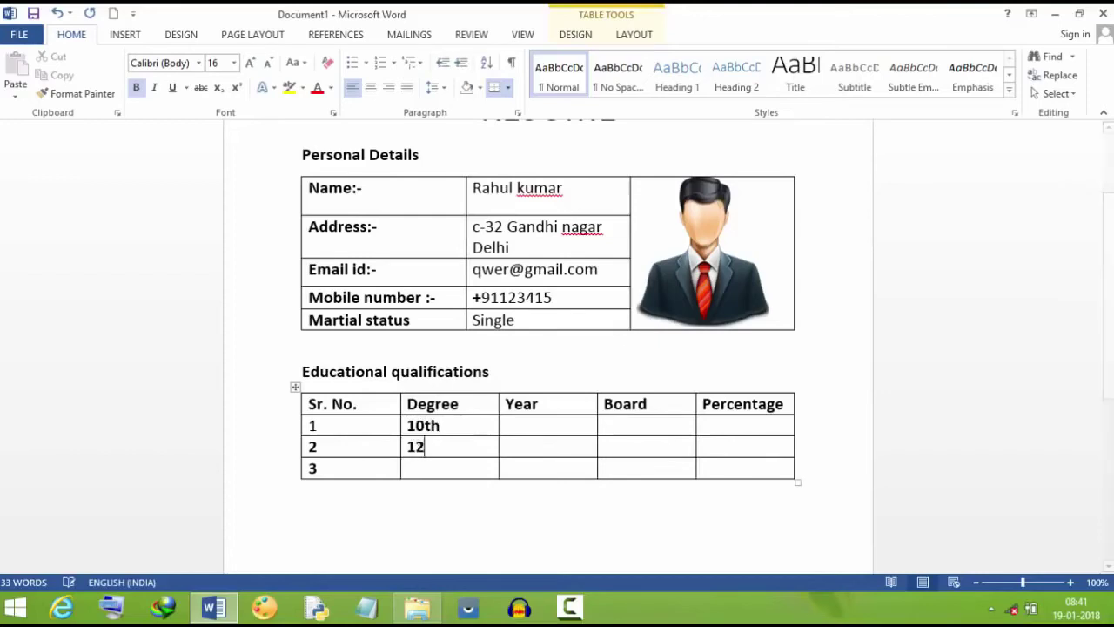
text(th)
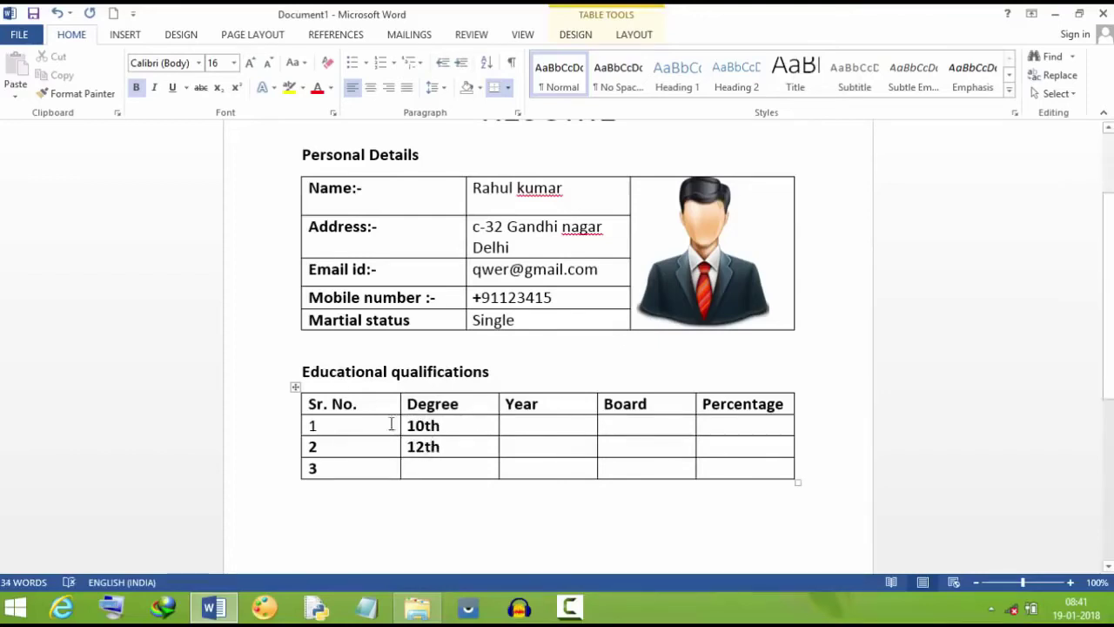
click(428, 461)
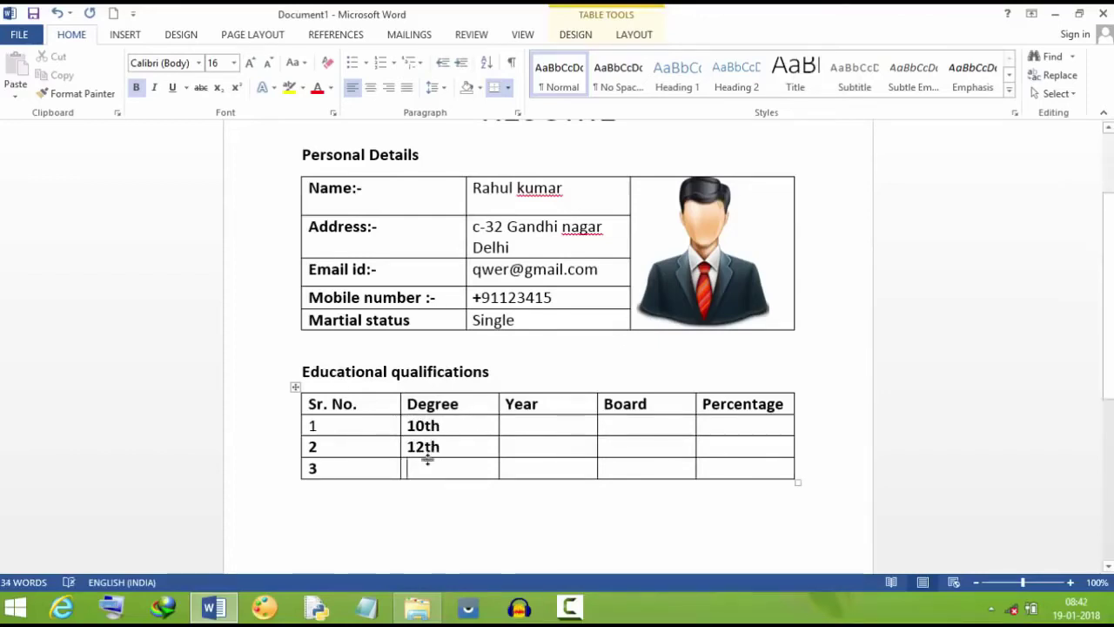
text(Degr)
key(BackSpace)
key(BackSpace)
key(BackSpace)
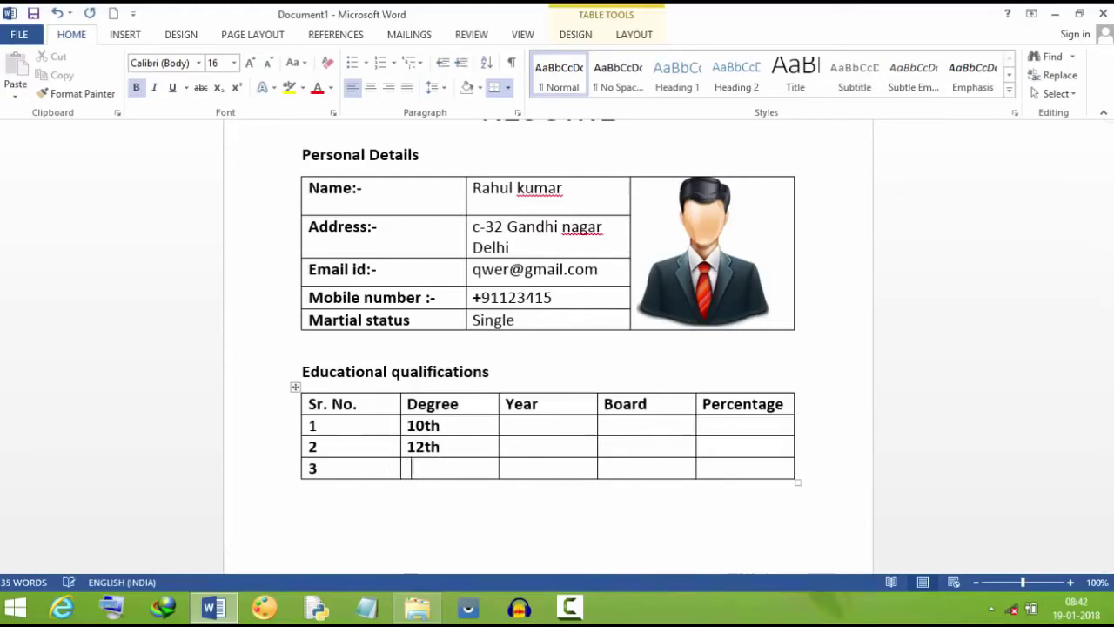
text(Bac)
key(BackSpace)
key(BackSpace)
key(BackSpace)
text(B.)
text(A)
- Fill the first row with year 2012 and percentage 80
click(516, 423)
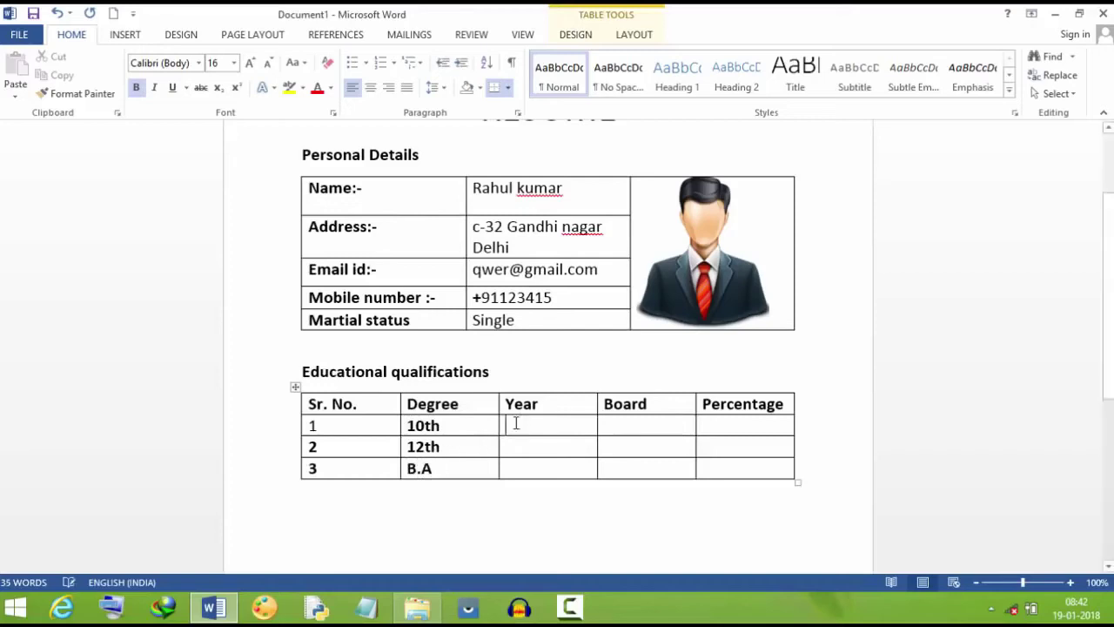
text(2012)
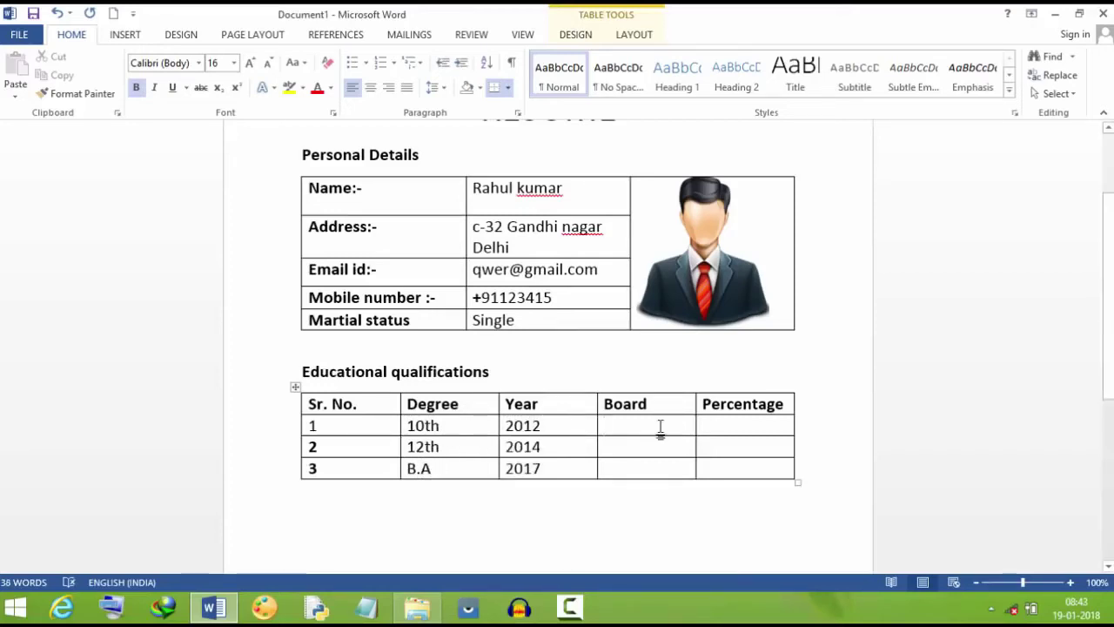
text(DE)
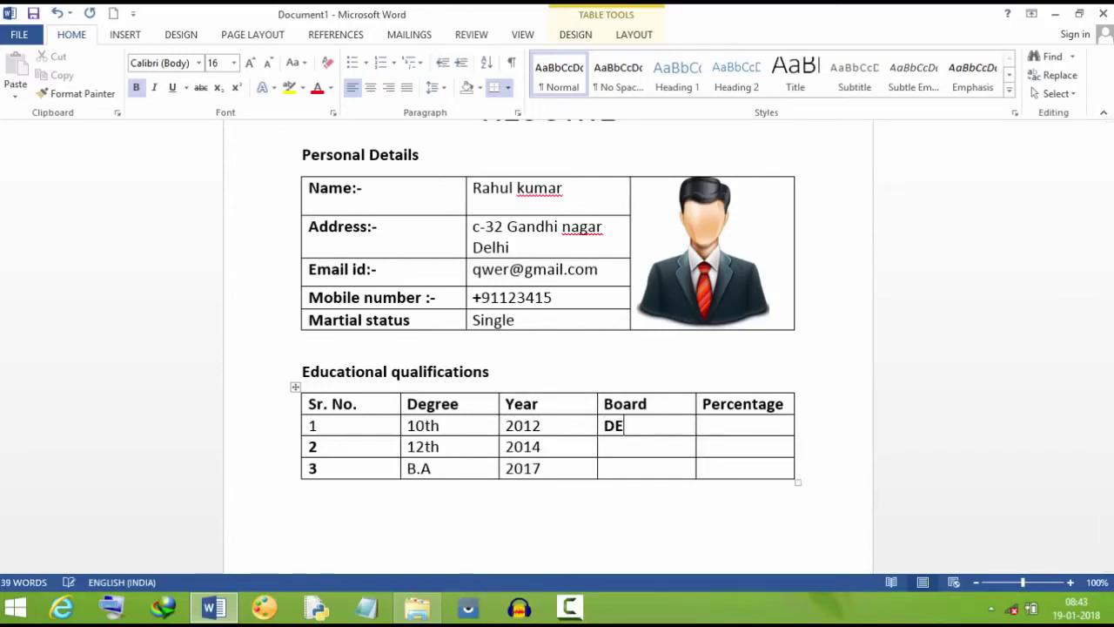
key(BackSpace)
key(BackSpace)
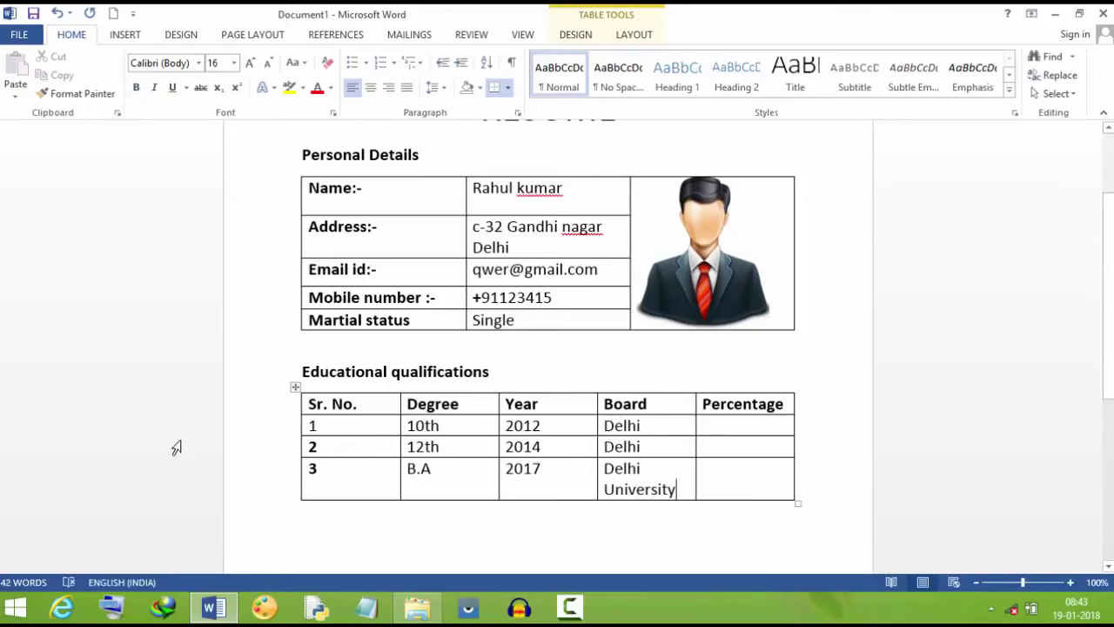
click(178, 448)
click(365, 514)
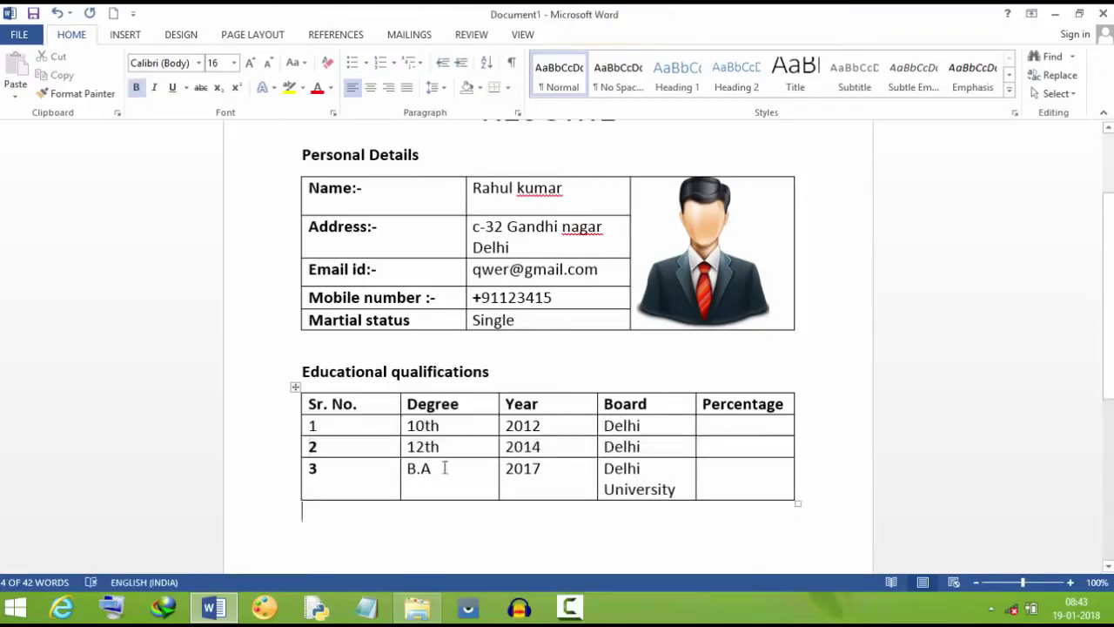
click(735, 425)
text(80)
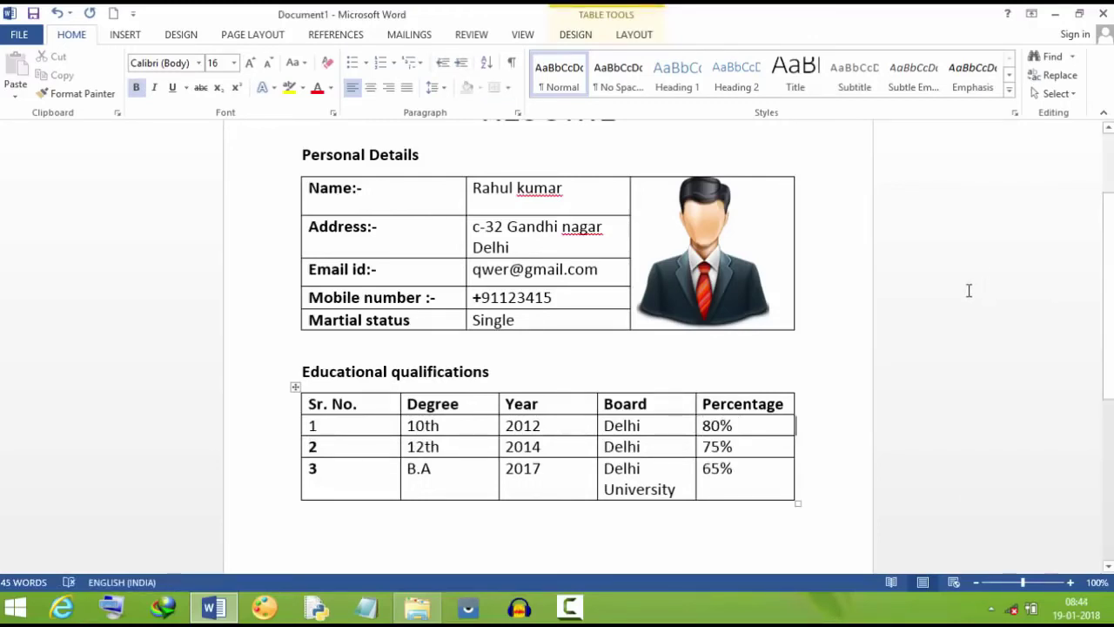
scroll(1108, 296, down, 1)
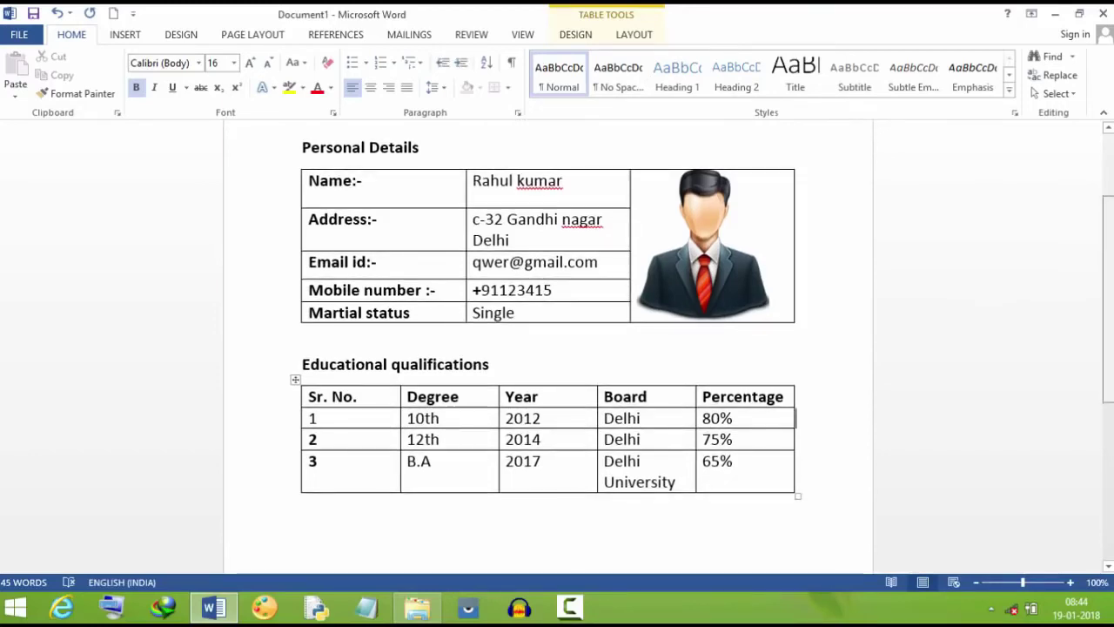
drag(1112, 296, 1112, 337)
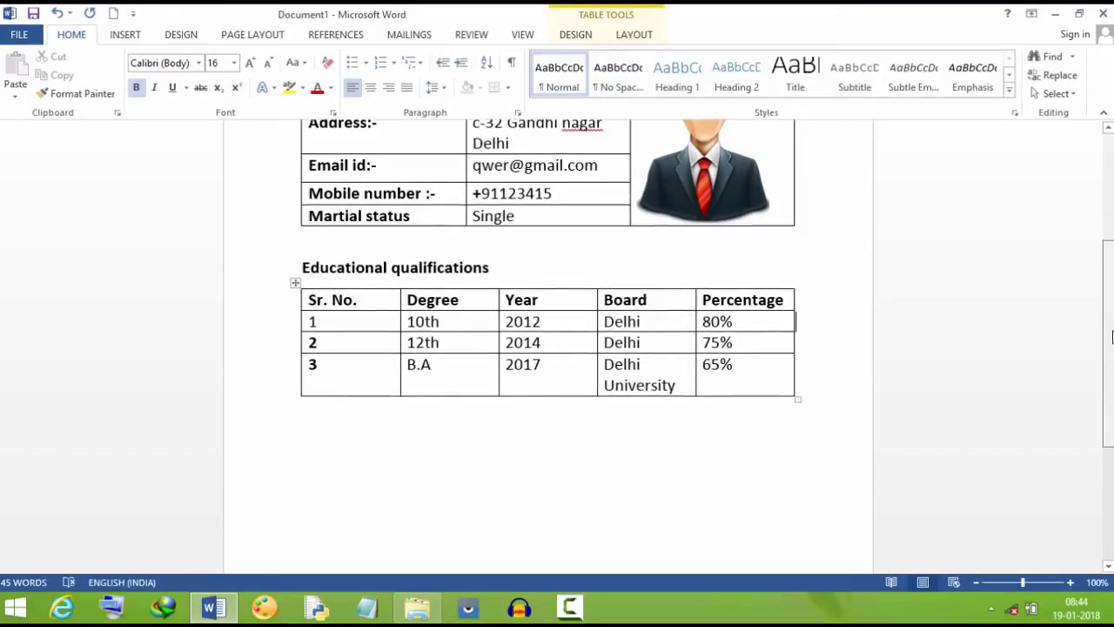
drag(1112, 338, 1110, 355)
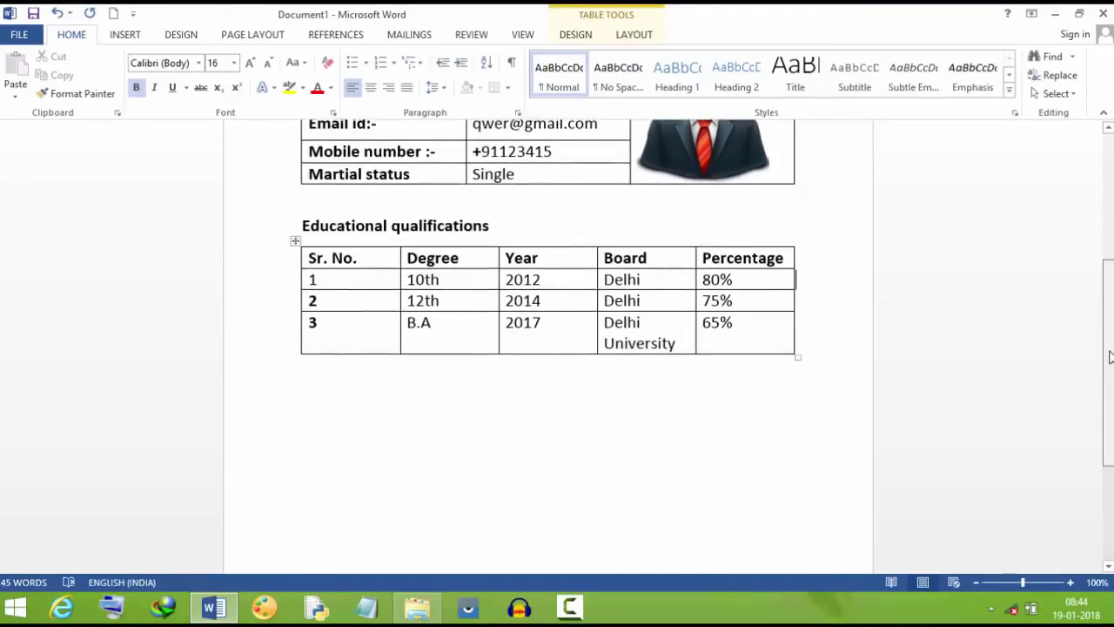
- Below the table, type the heading 'Work Experience' and the line 'Project: - NTPC'
click(373, 392)
text(W)
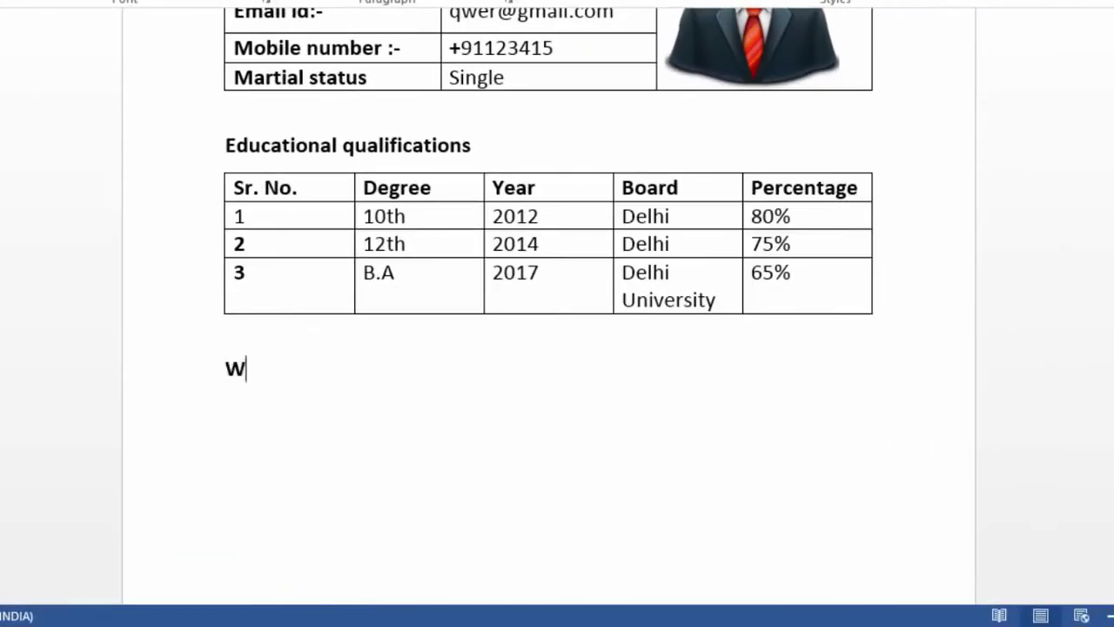
text(ork ex)
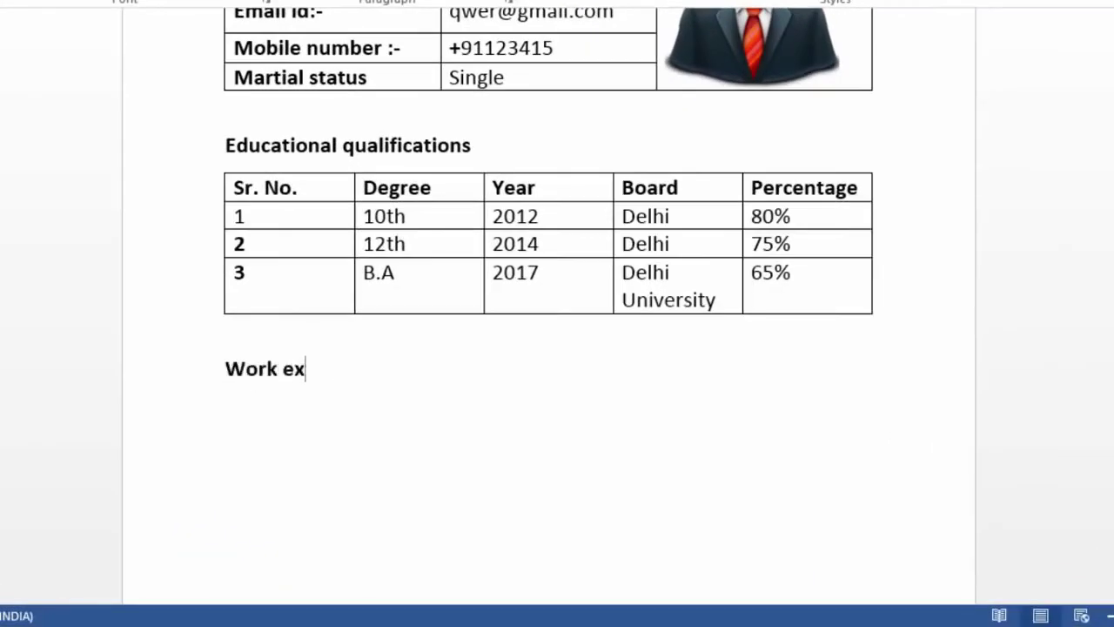
key(BackSpace)
key(BackSpace)
text(Experience)
key(Return)
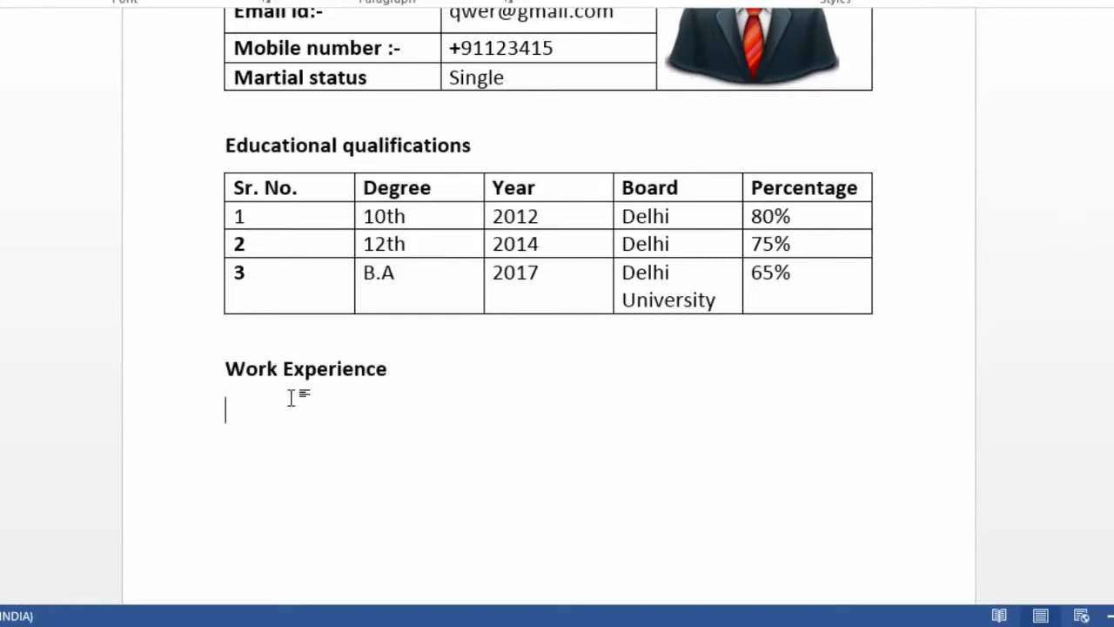
text(p)
key(BackSpace)
text(Project: - NTPC)
- Add the lines 'Team Members: - 10', 'Tittle: - Junior Engineer' and 'Duration: - 1 year'
key(Return)
text(Te)
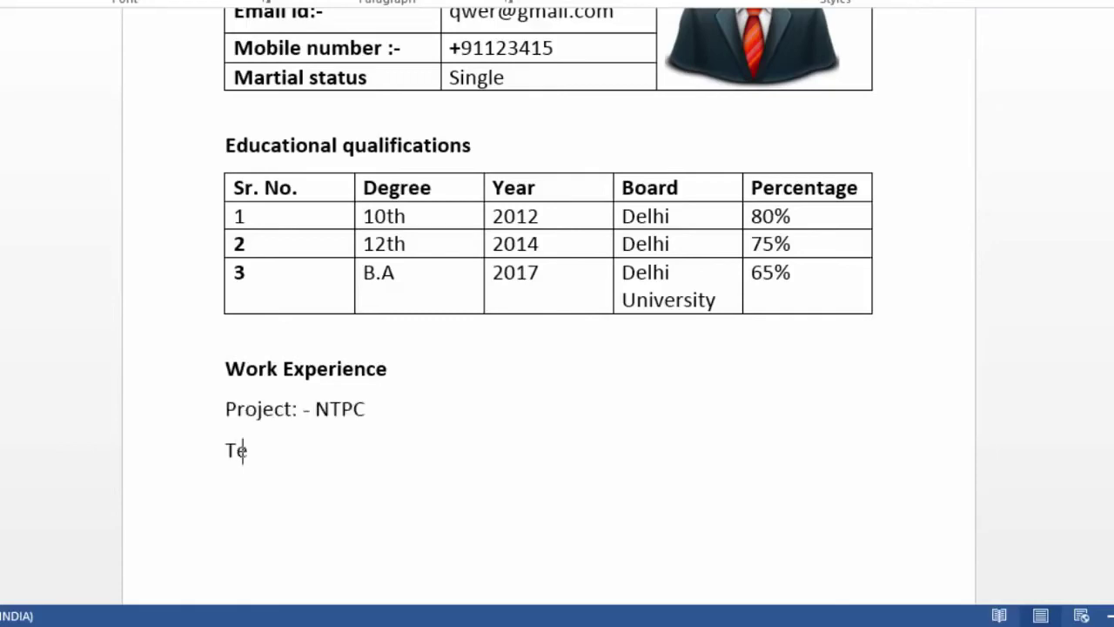
text(cam)
key(BackSpace)
key(BackSpace)
key(BackSpace)
key(BackSpace)
text(am Members: - 10)
key(Return)
text(T)
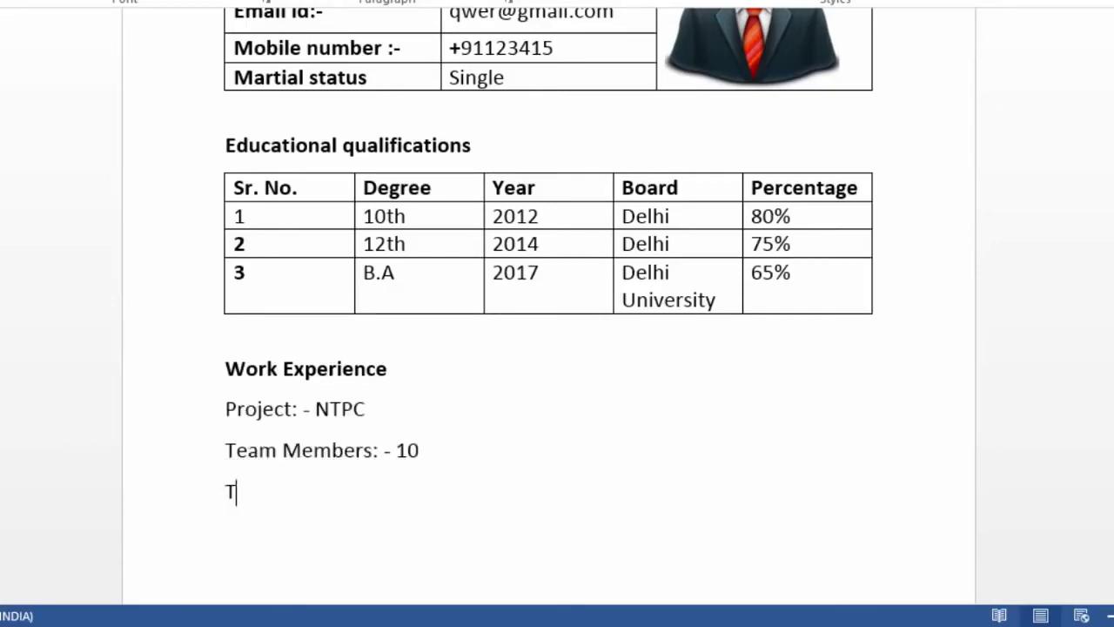
text(ittle: - Junior Engineer)
key(Return)
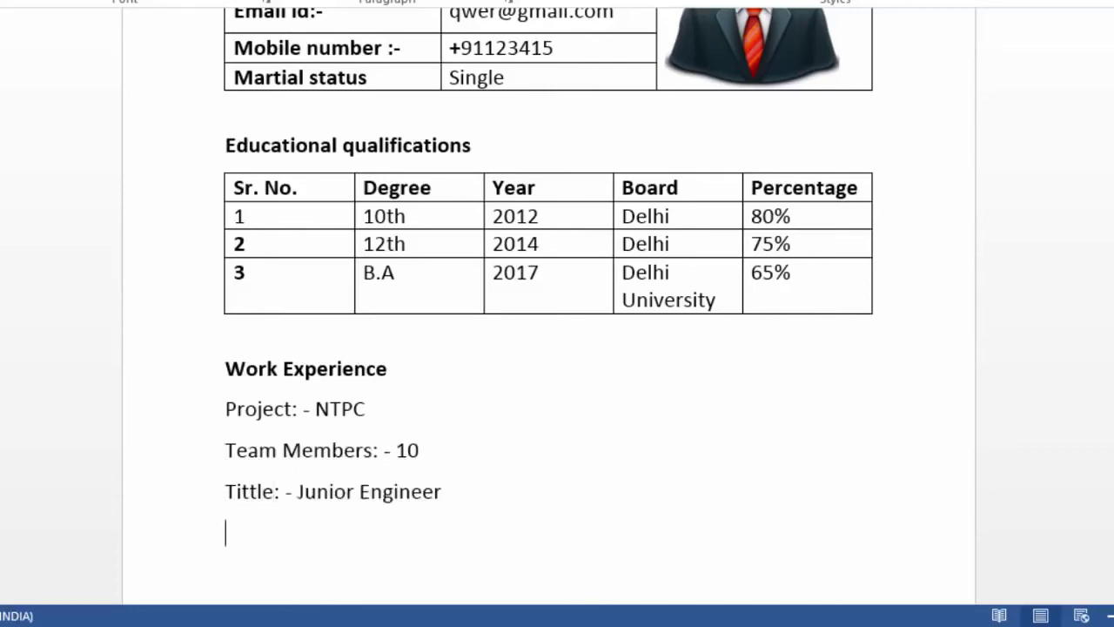
text(Durat)
text(o)
key(BackSpace)
text(ion: - 1 year)
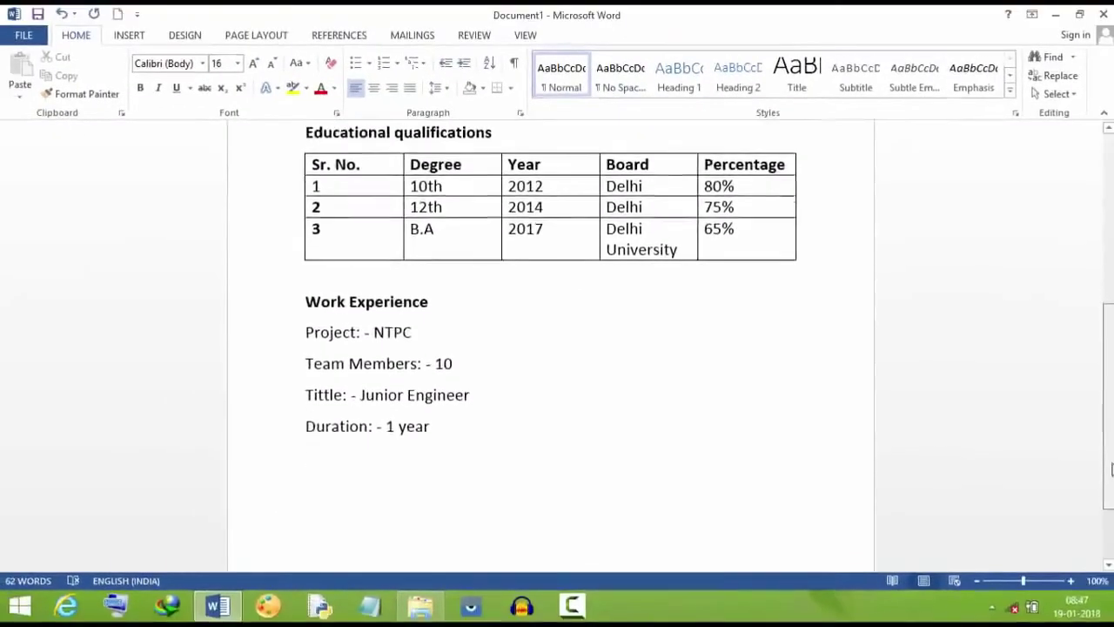
scroll(1002, 441, down, 1)
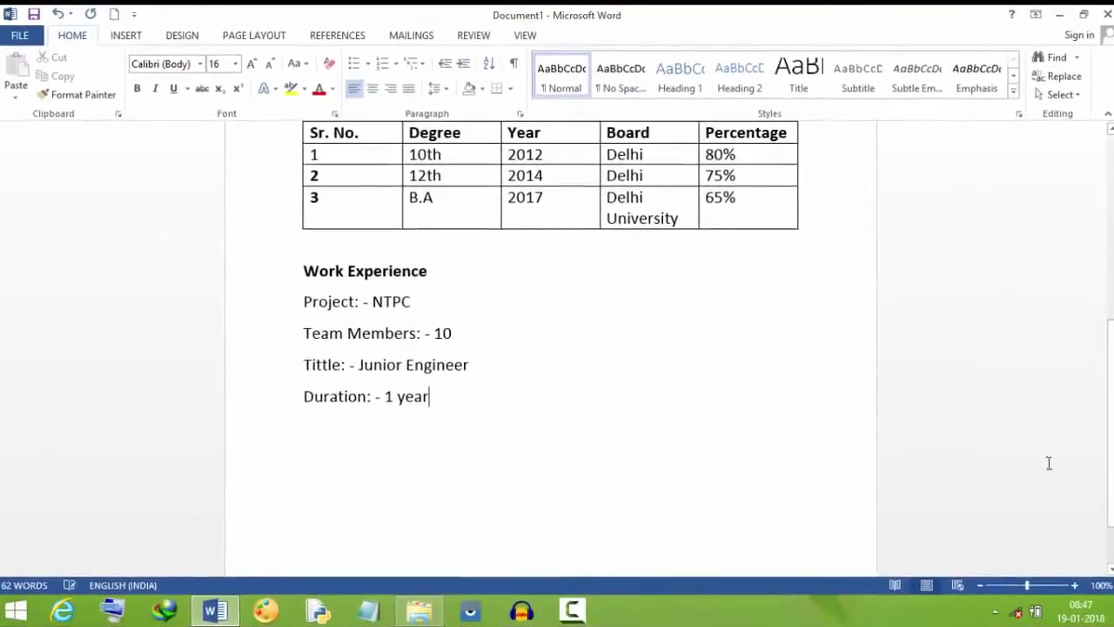
scroll(384, 313, down, 1)
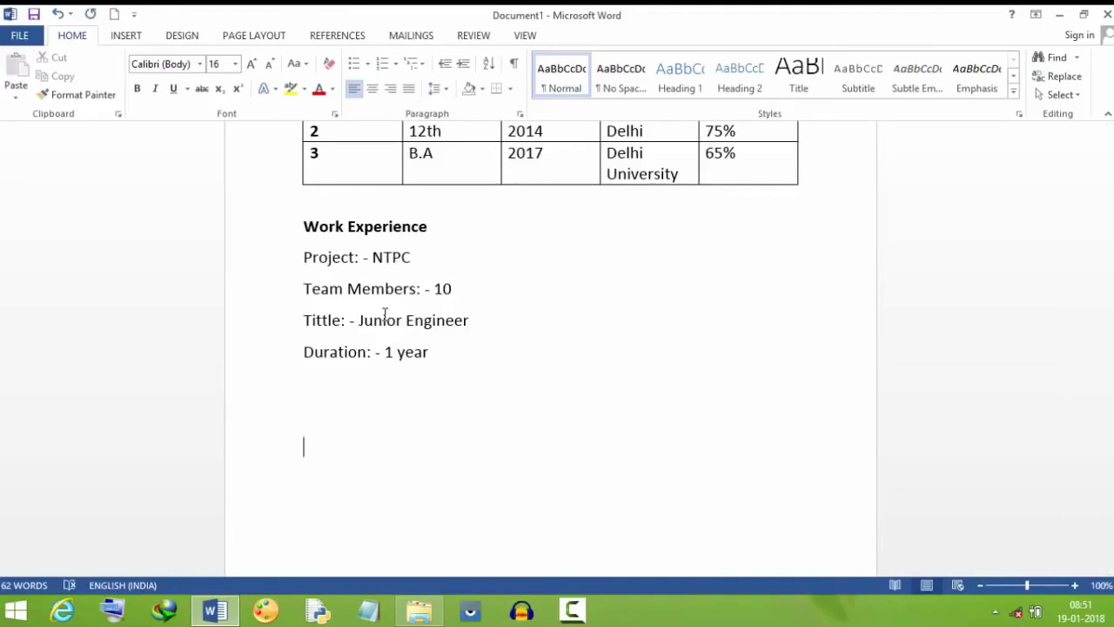
- Type the declaration 'i hereby declare that the information provided above is true to the best of my knowledge.'
text(i her)
text(eby declare that th)
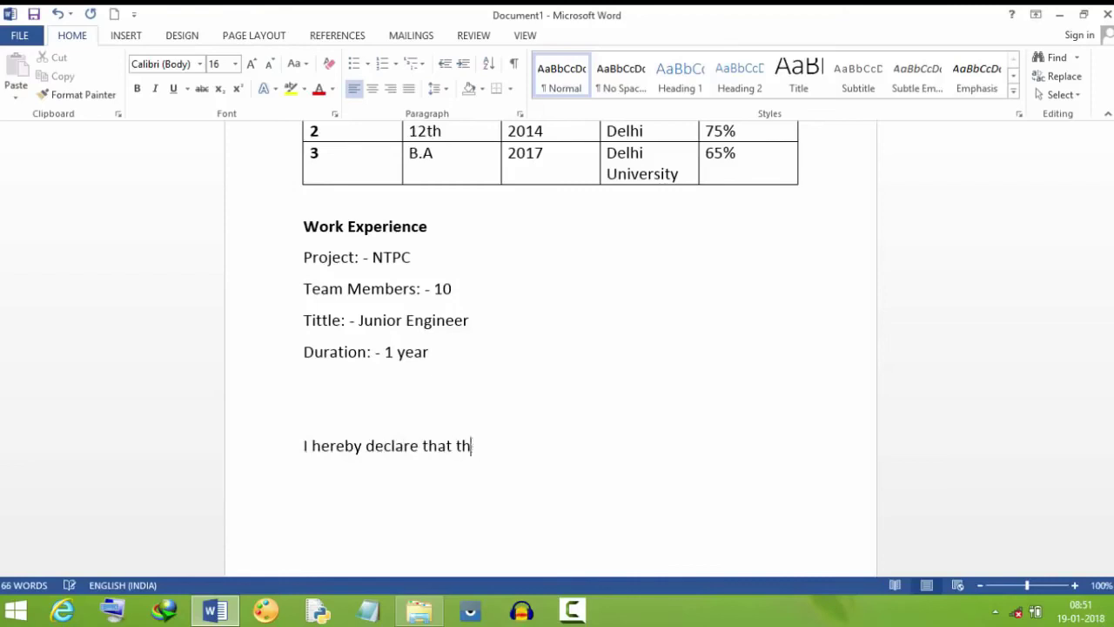
text(e information form)
key(BackSpace)
key(BackSpace)
key(BackSpace)
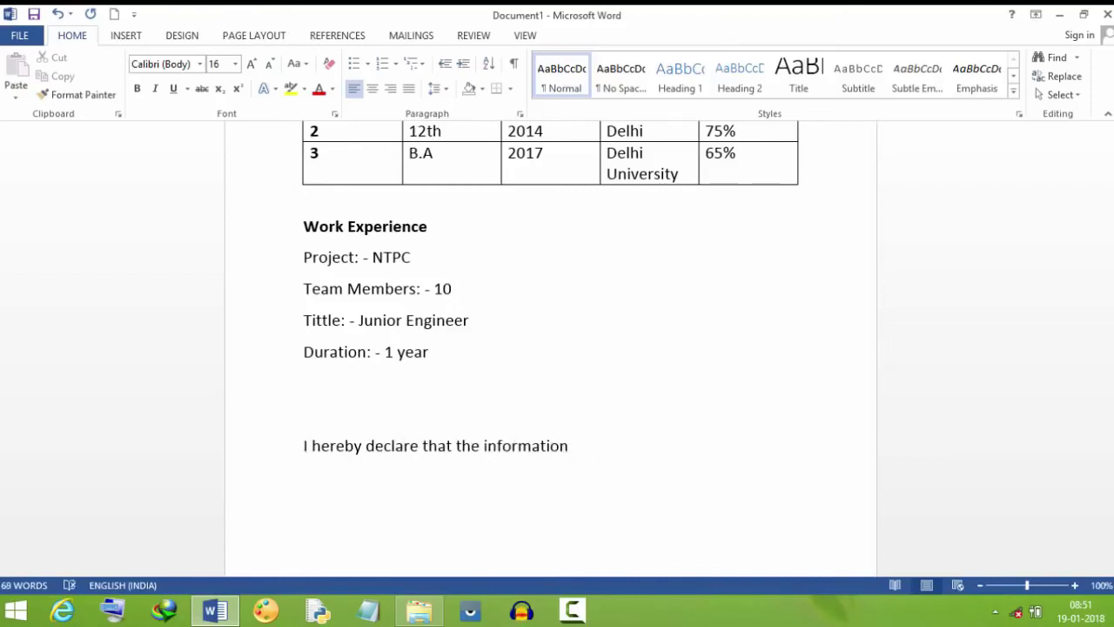
text(provided above is true t)
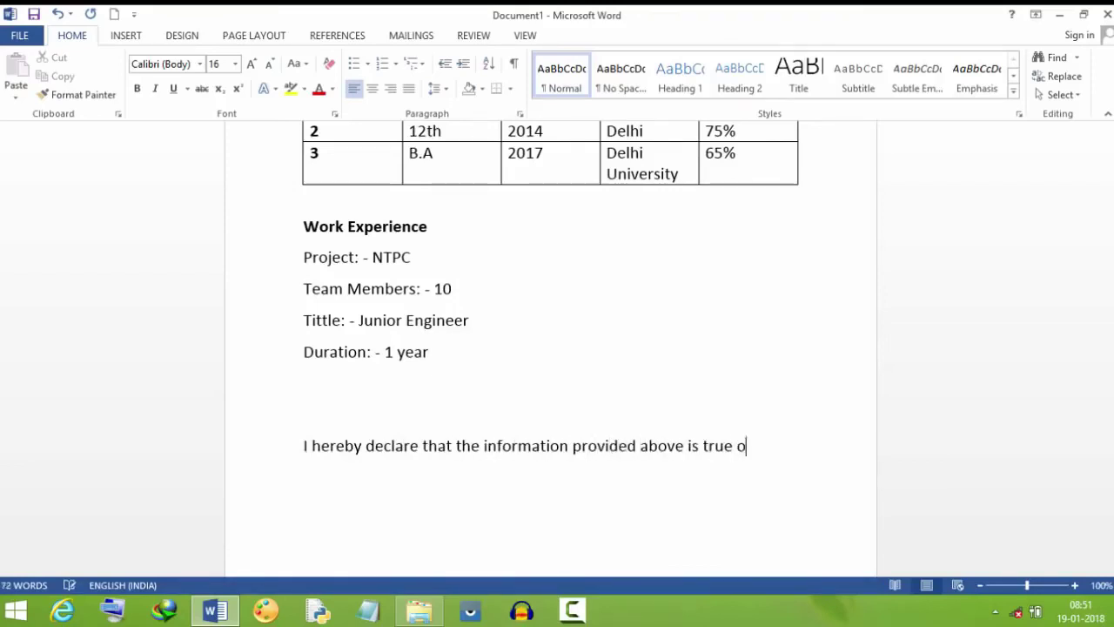
text(o the bes)
key(BackSpace)
text(t of my know)
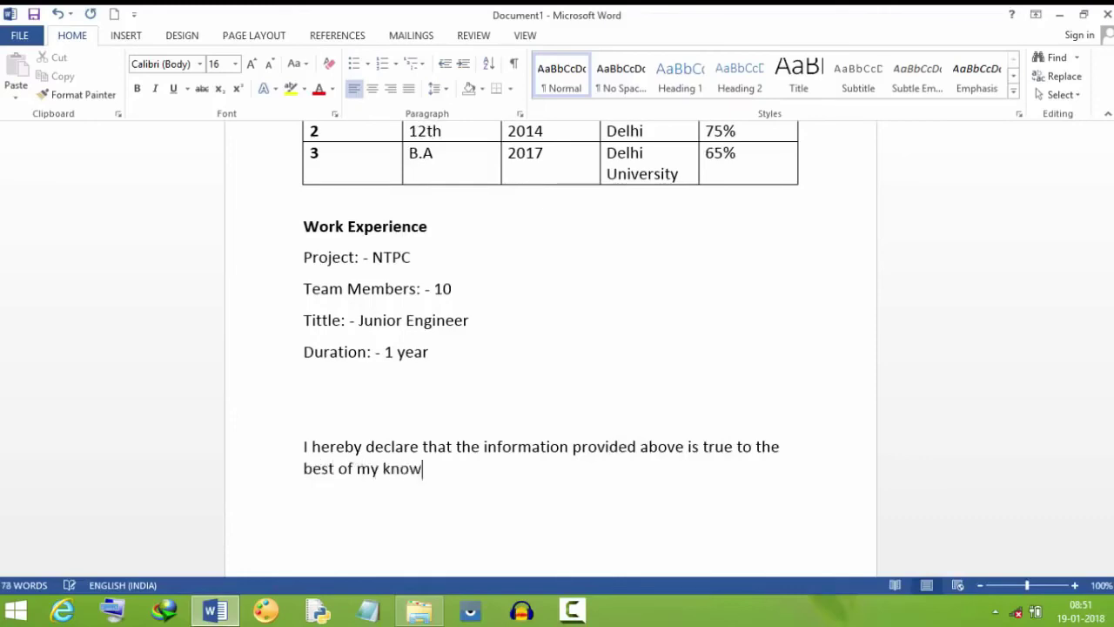
text(ledge.)
key(Return)
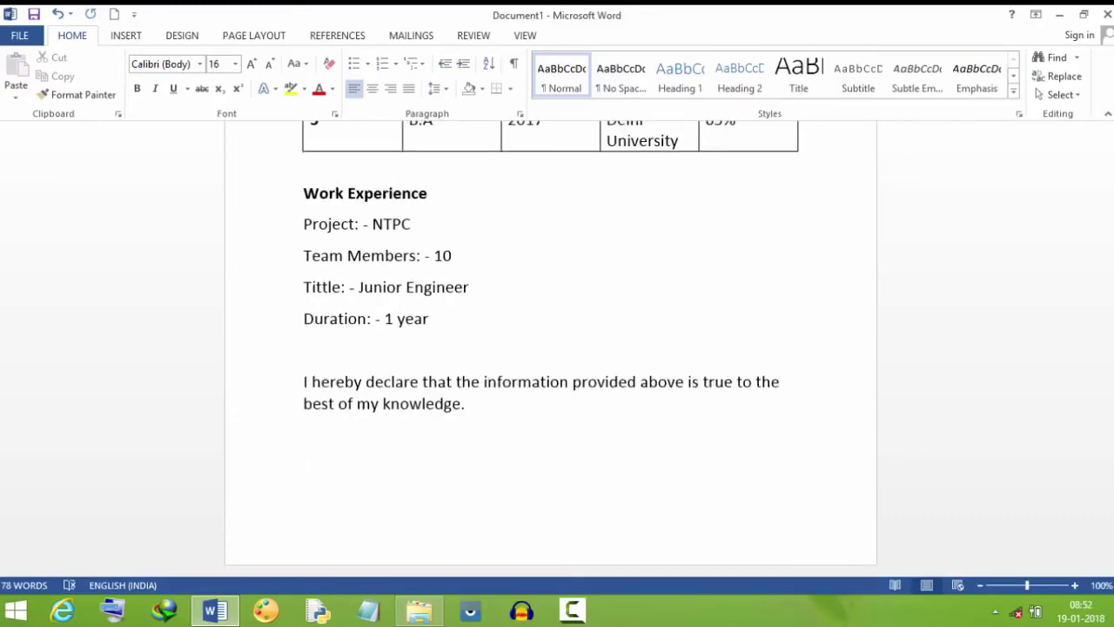
- Add a closing line with 'Date :-' on the left and 'Signature' at the right margin
text(Da)
text(te :-)
double_click(705, 464)
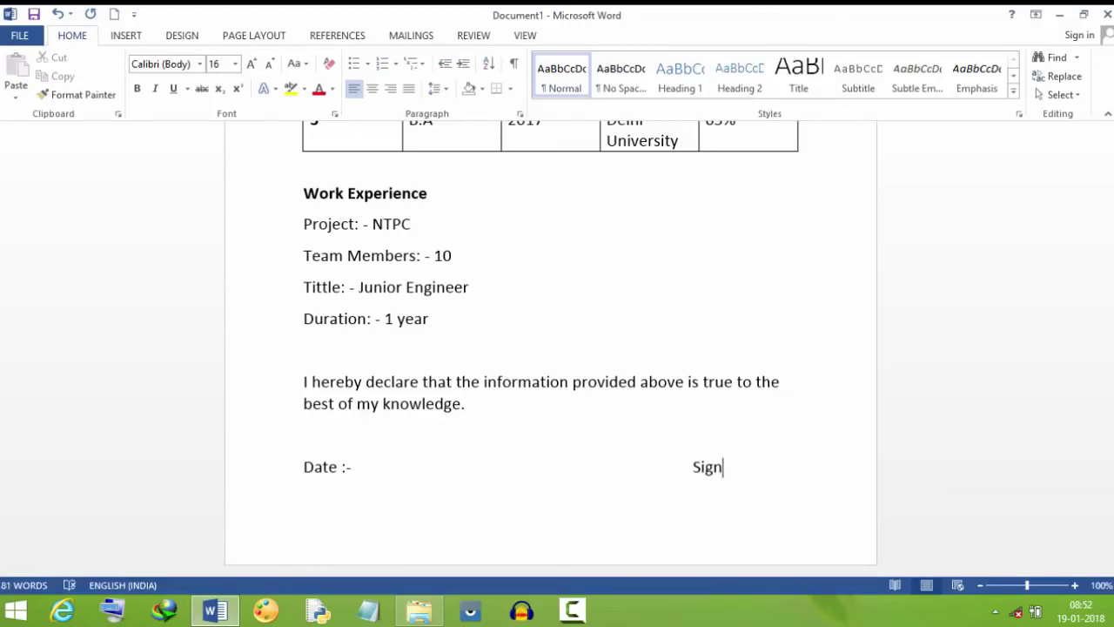
text(ature)
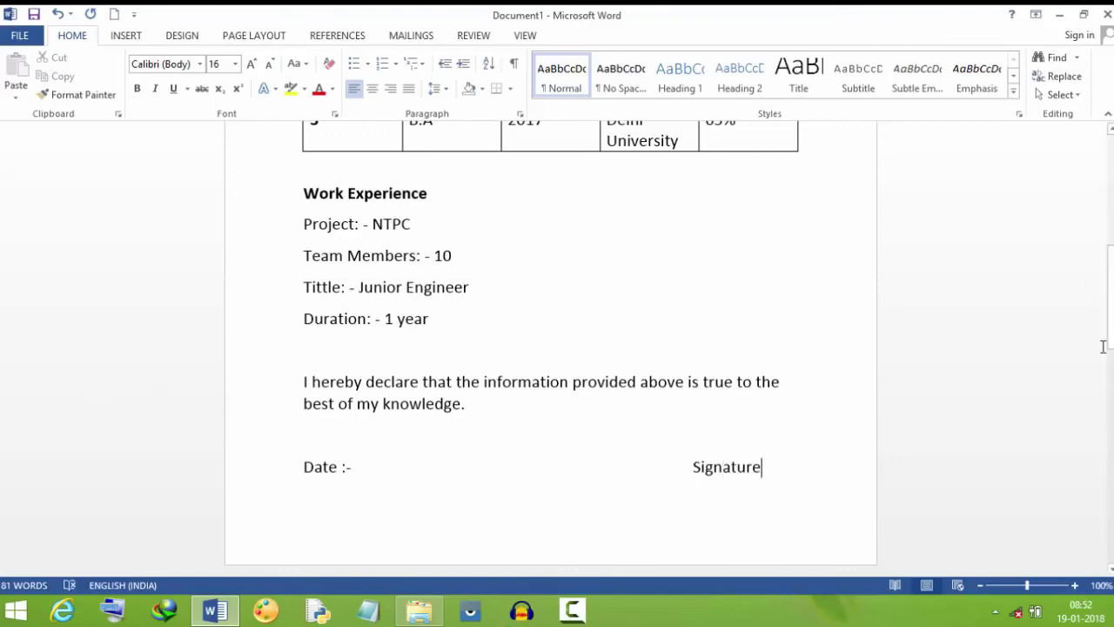
drag(1109, 347, 1102, 209)
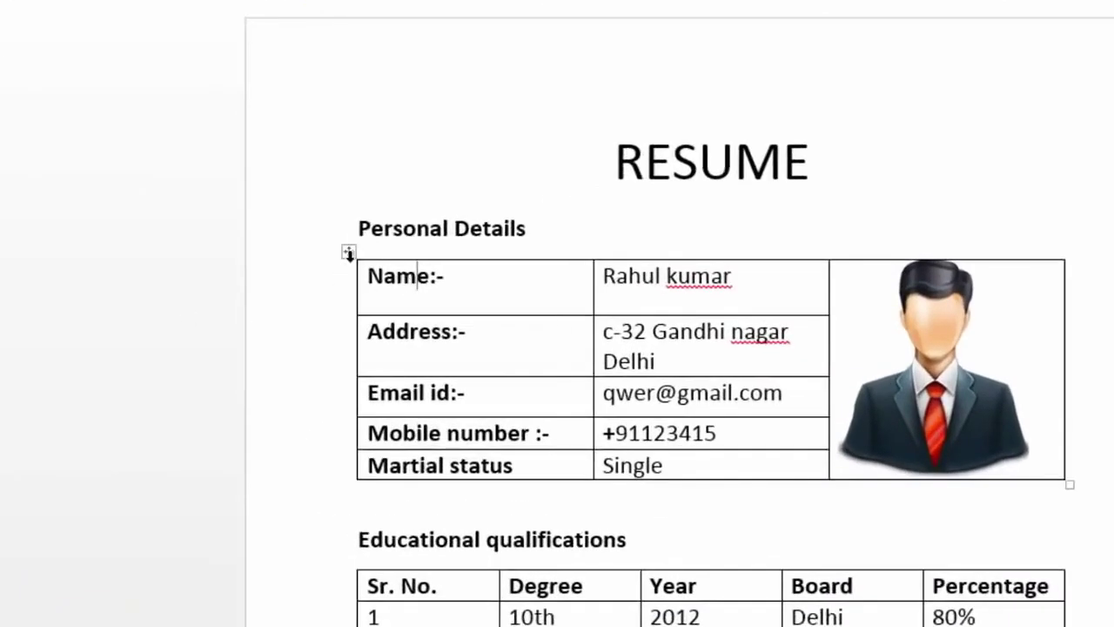
- Set the Personal Details table's borders to None through Table Properties > Borders and Shading
click(348, 250)
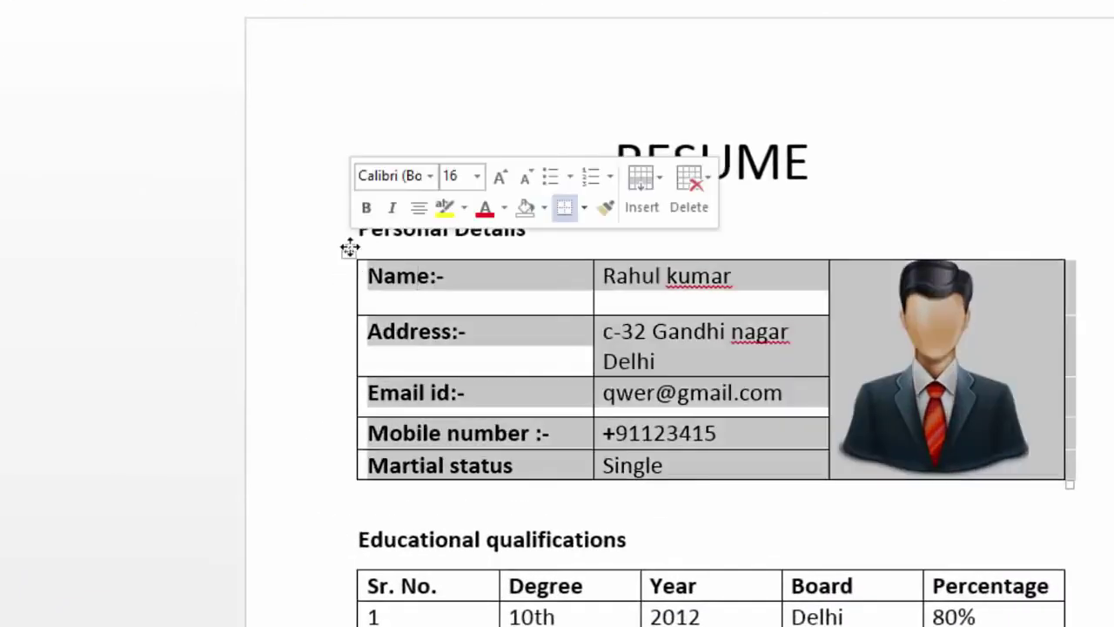
right_click(348, 249)
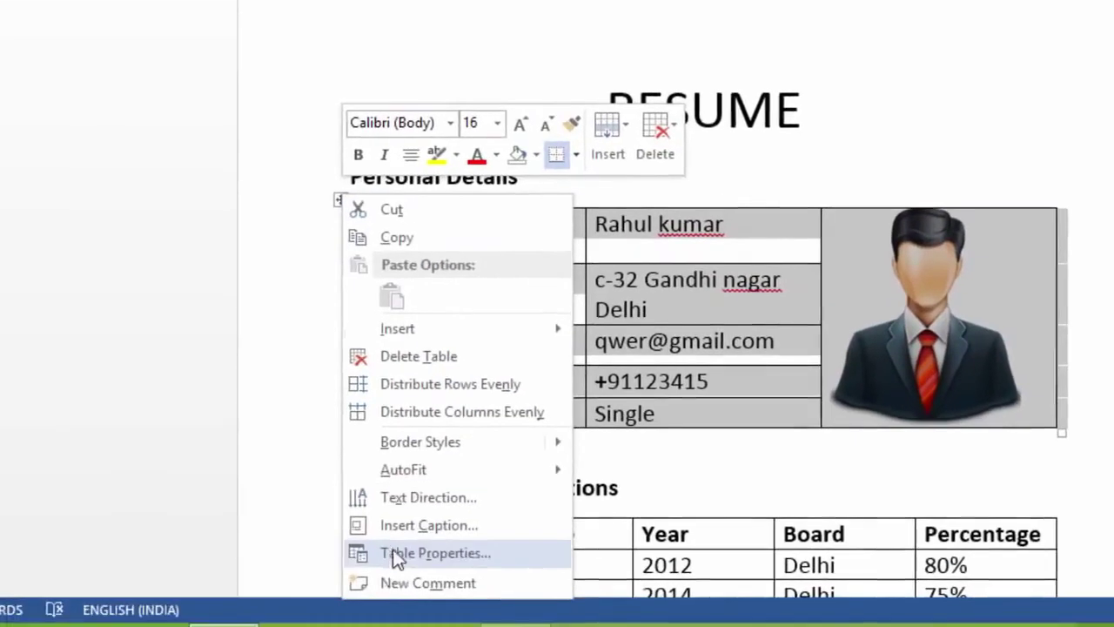
click(393, 553)
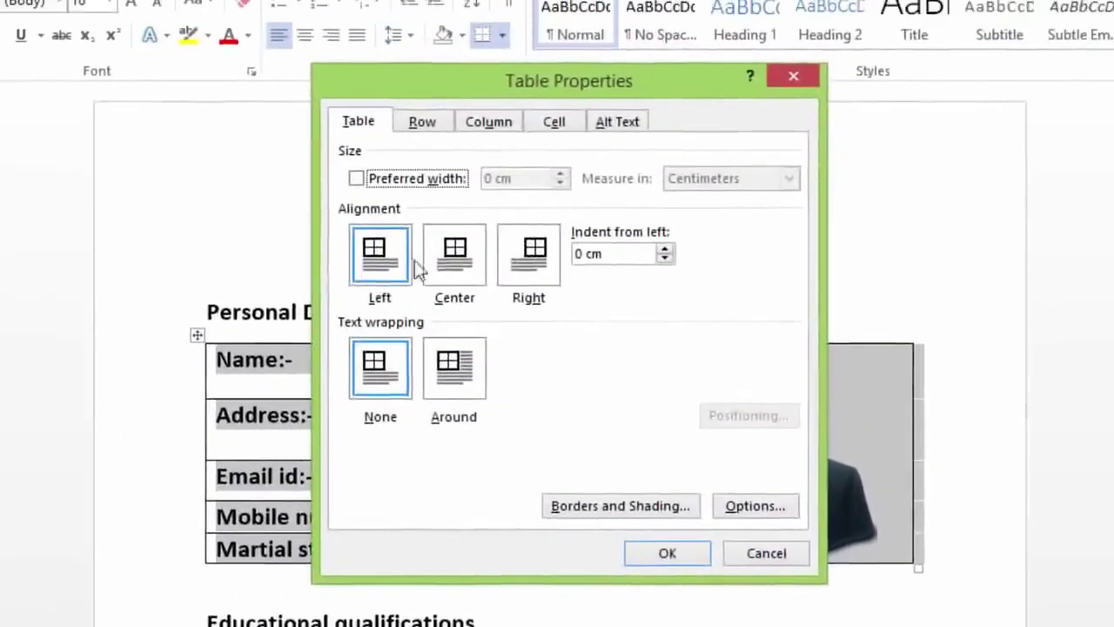
click(607, 510)
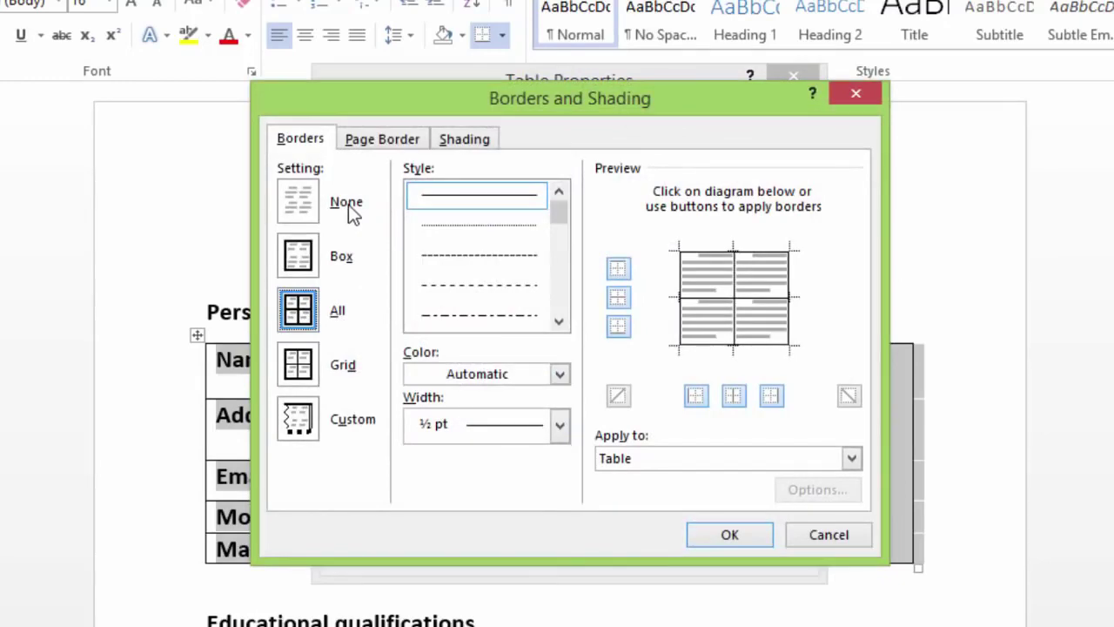
click(308, 208)
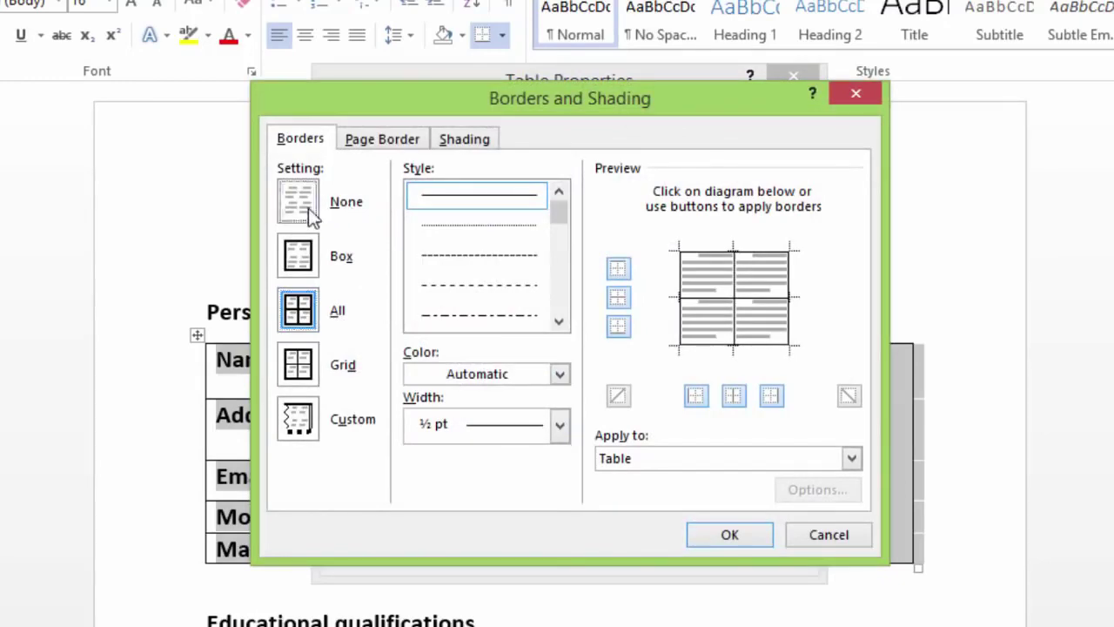
click(743, 537)
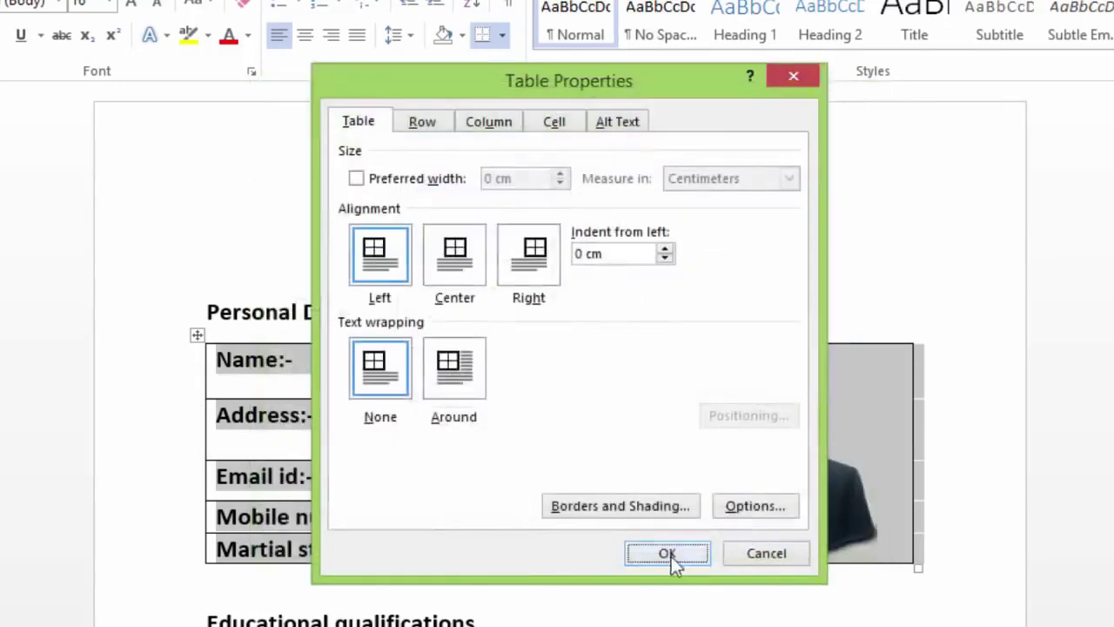
click(671, 556)
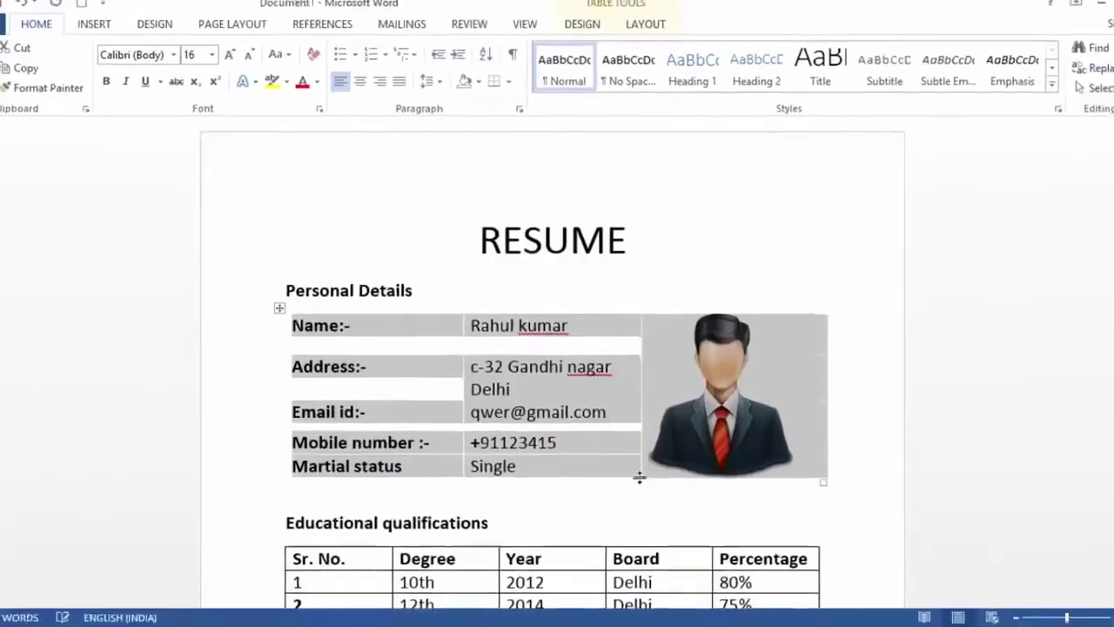
click(659, 497)
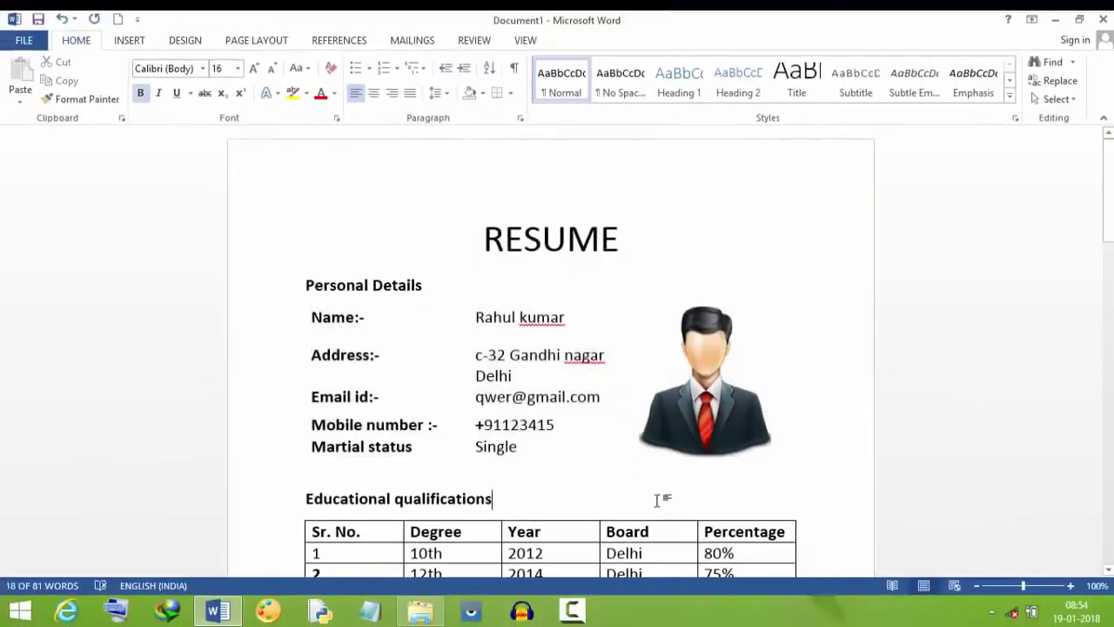
mouse_move(1108, 205)
mouse_down()
mouse_move(1105, 295)
mouse_move(1096, 242)
mouse_up()
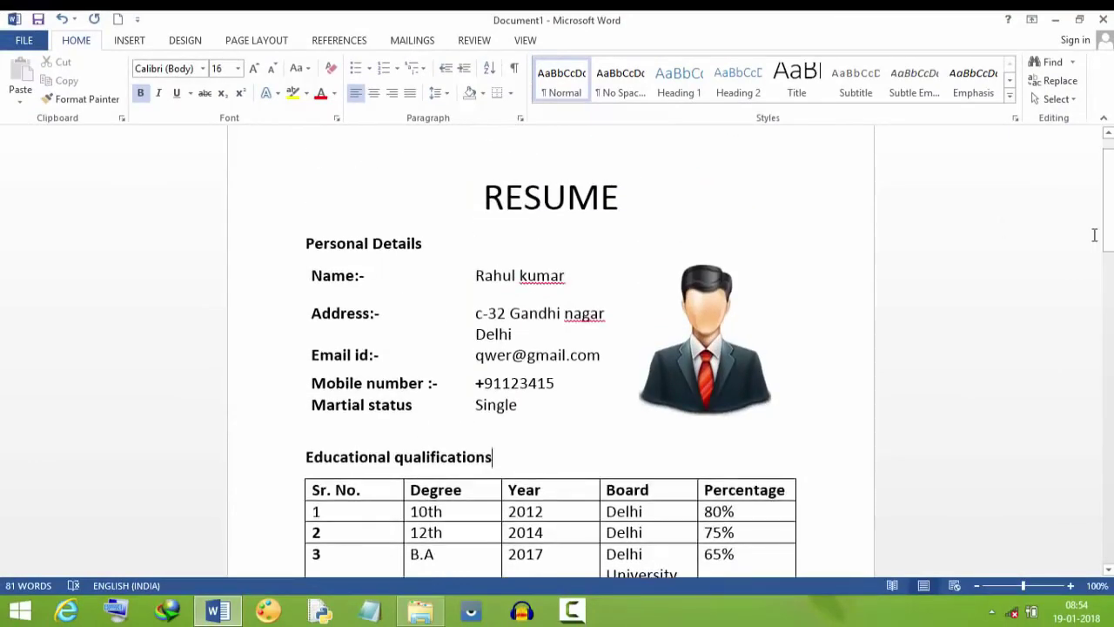
scroll(1017, 240, up, 1)
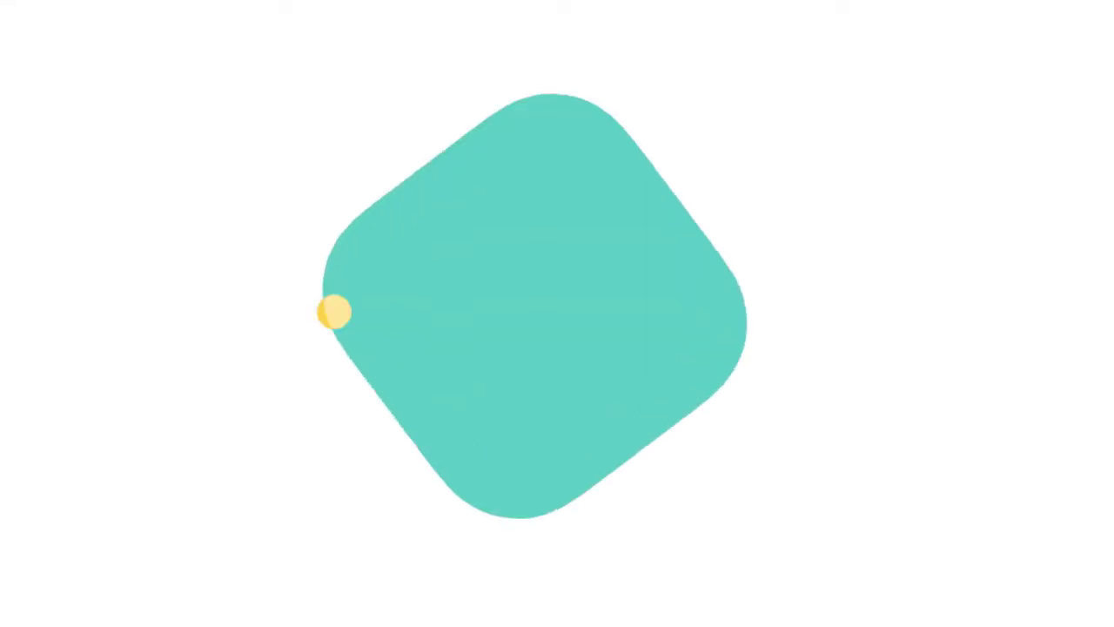